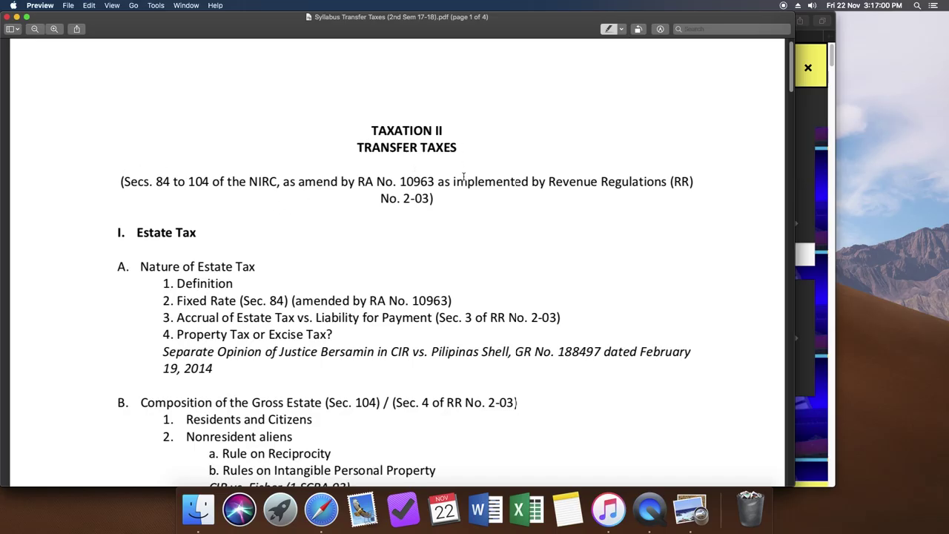
Step: Highlight "TAXATION II", "Secs. 84 to 104 of the NIRC", "RA No. 10963" and "Revenue Regulations (RR) No. 2-03" in the syllabus heading
drag(448, 131, 365, 133)
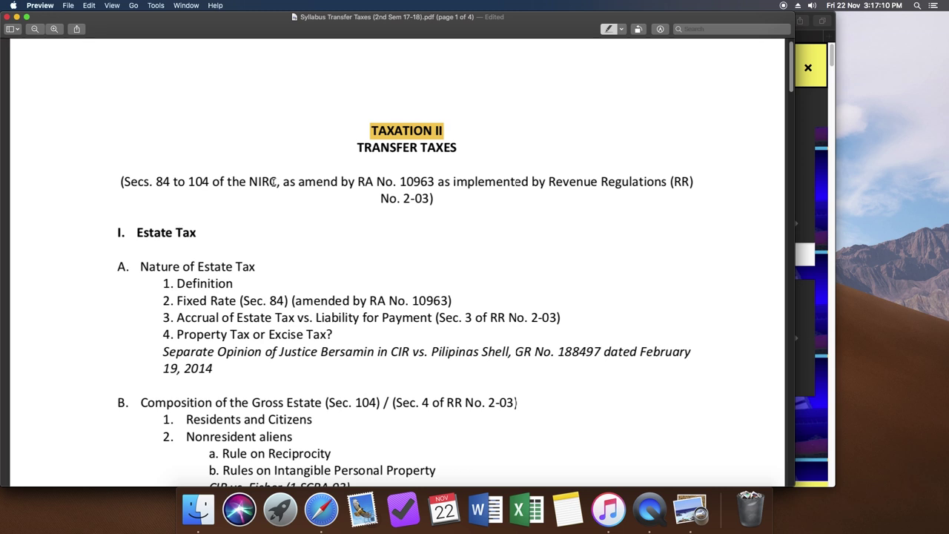
drag(272, 182, 127, 183)
drag(359, 185, 435, 185)
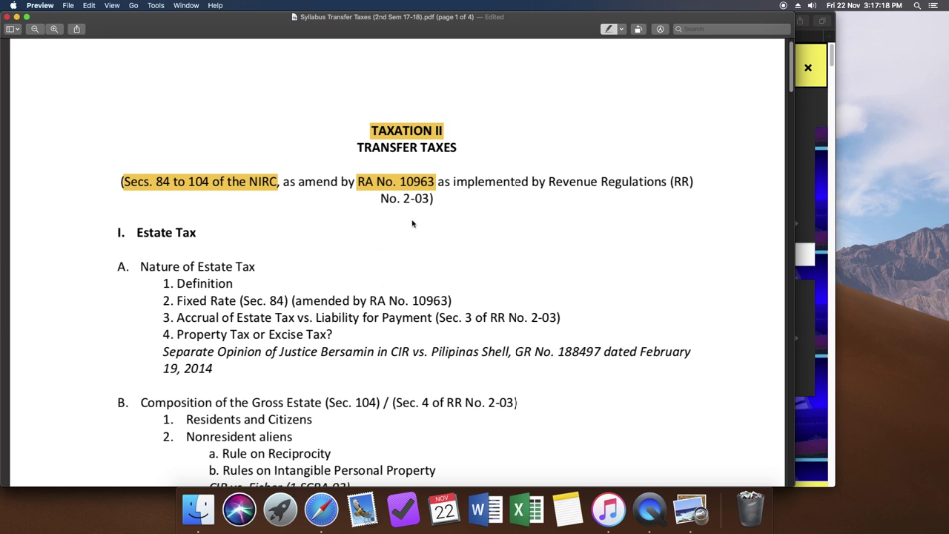
drag(549, 186, 420, 222)
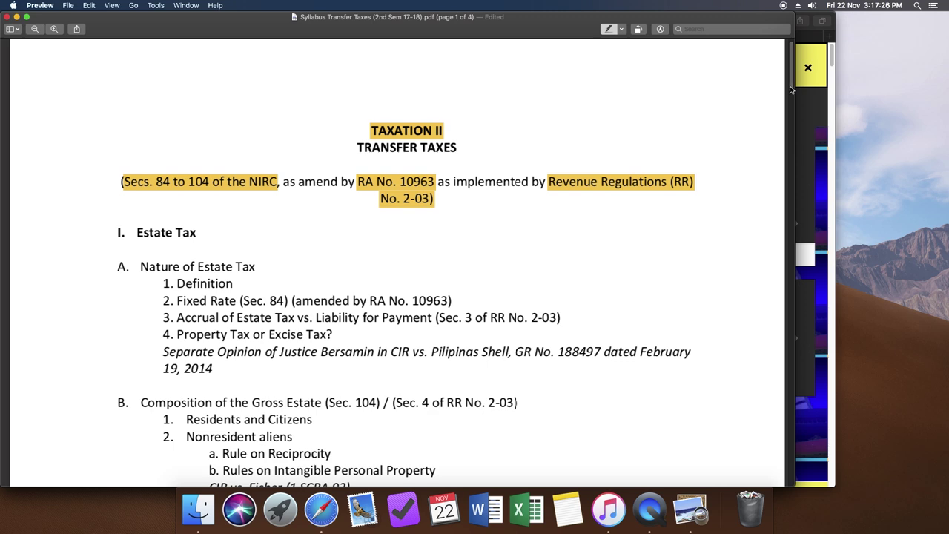
drag(790, 74, 793, 232)
Step: Switch to the blank Word document, set the font to Palatino and enter the title "Notes in Taxation 01."
key(super+Tab)
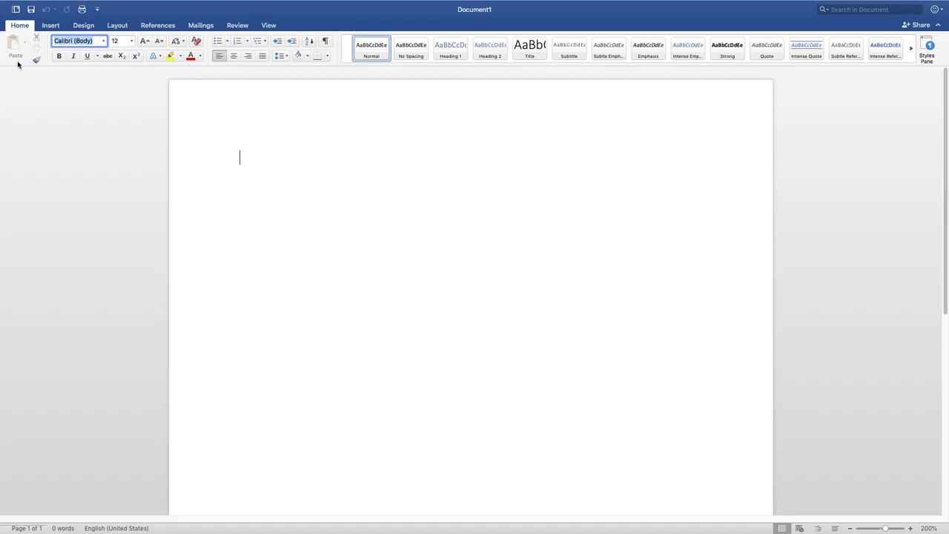
text(Palatino)
key(Return)
text(Notes in Taxation 01.)
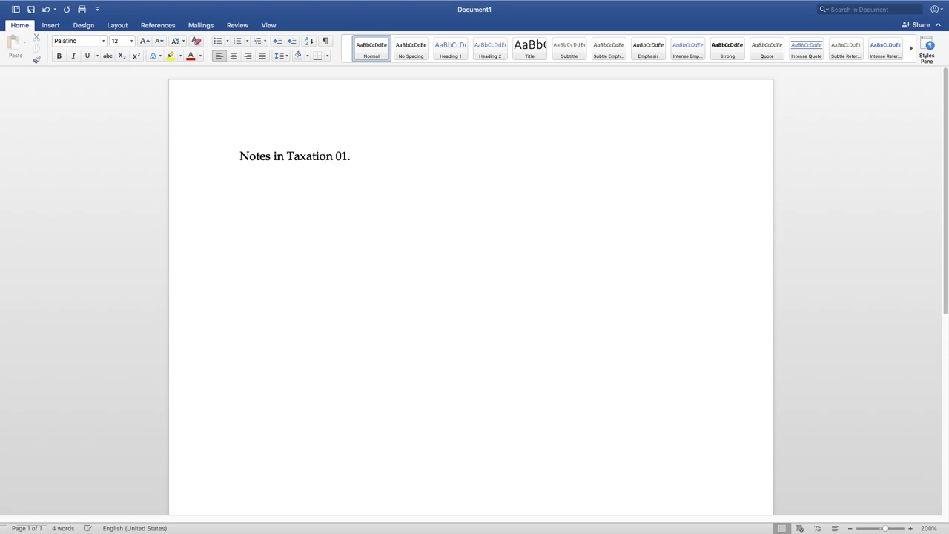
key(super+a)
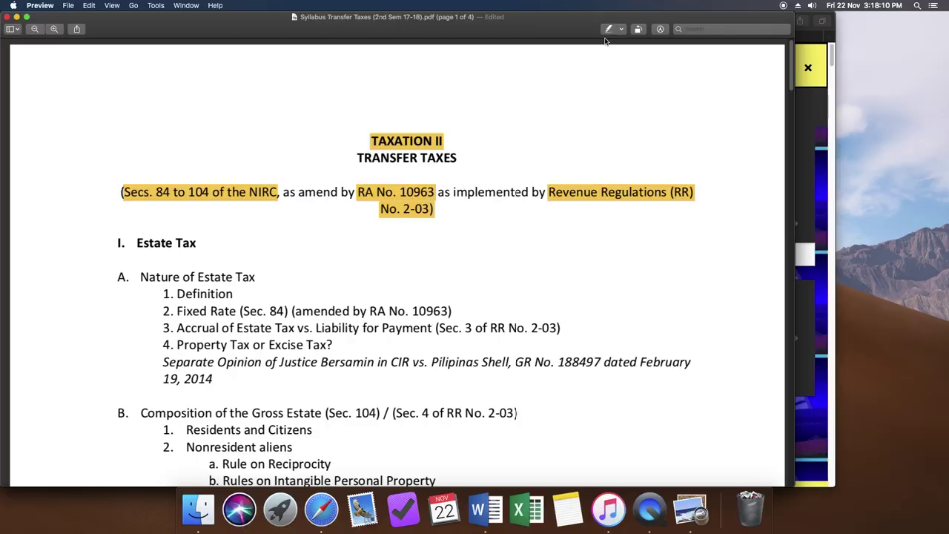
Step: Compare the Tax Code's Sec. 84 on estate tax rates with the list of amended sections in Republic Act No. 10963 in Safari
click(608, 29)
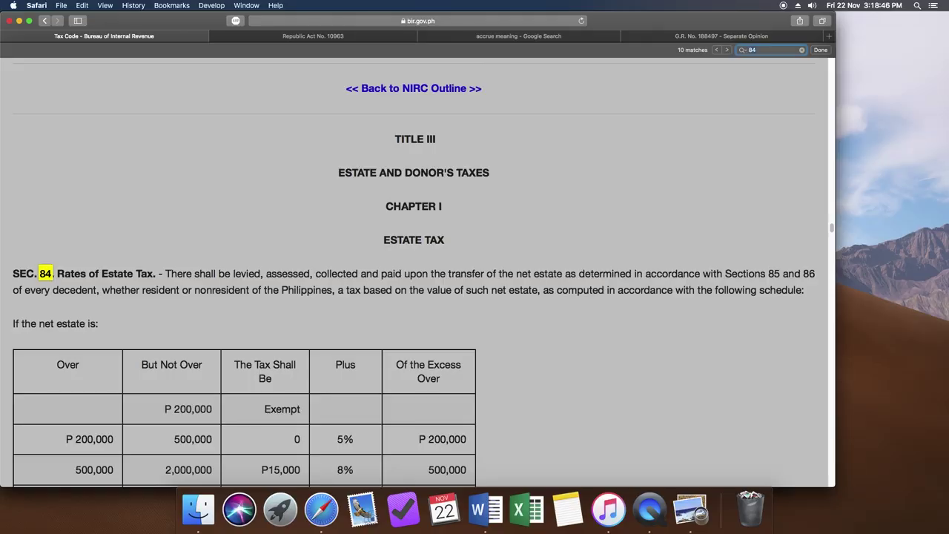
click(194, 284)
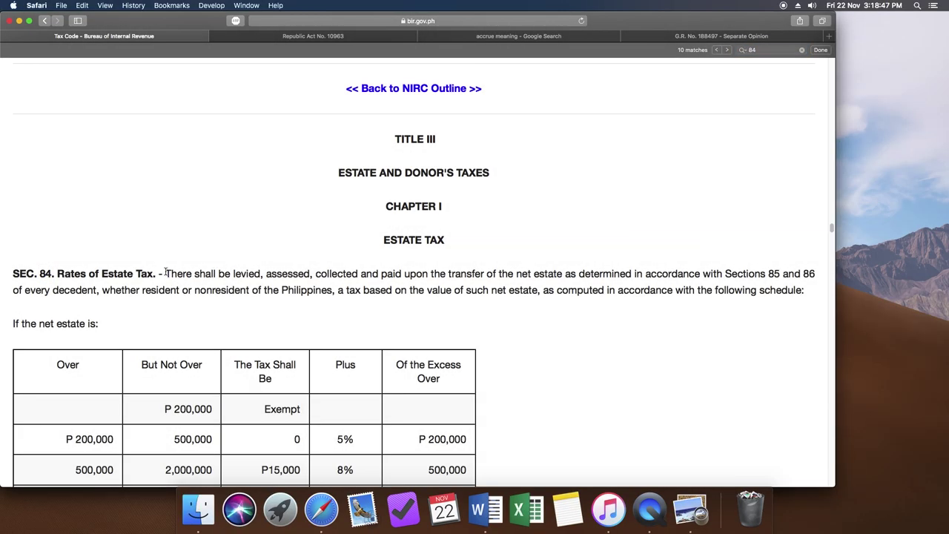
drag(166, 273, 803, 291)
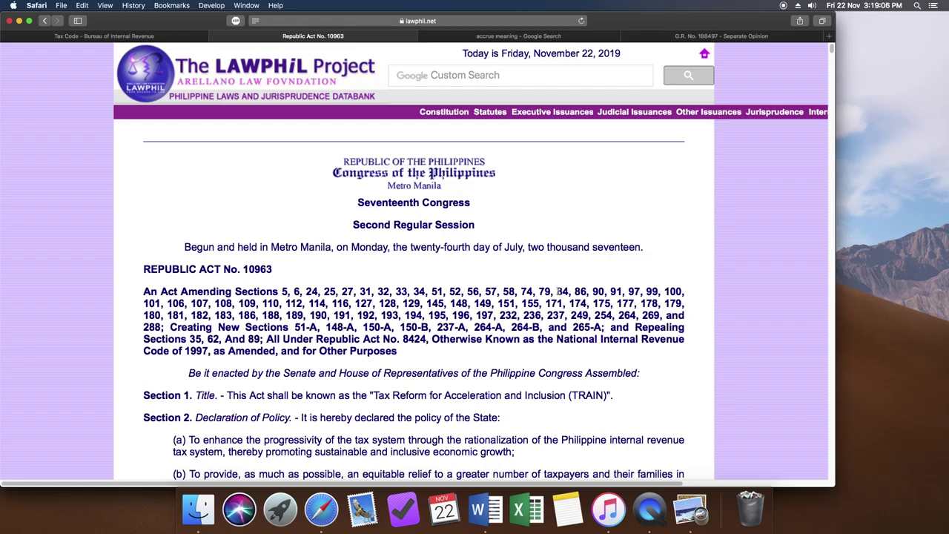
double_click(560, 291)
click(145, 222)
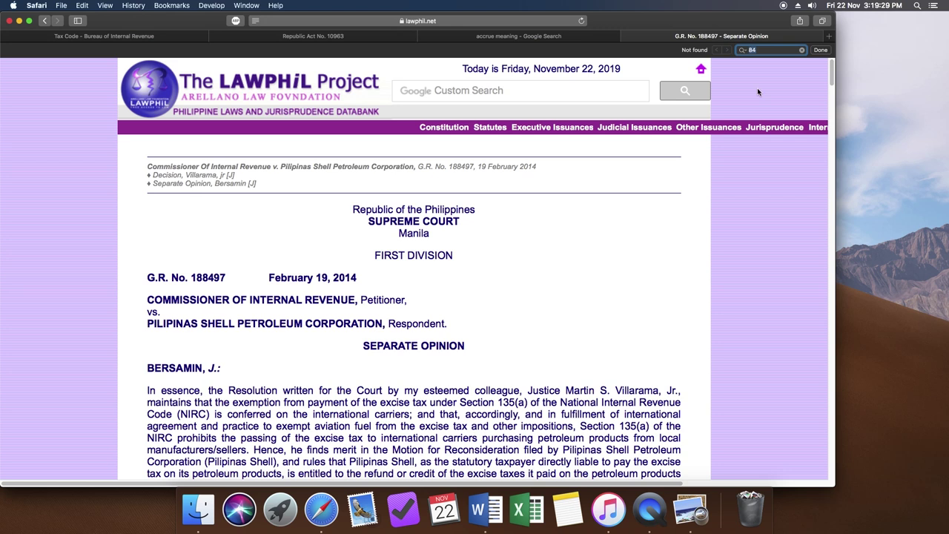
Step: Find 84 in the Republic Act No. 10963 page and copy the amended "Sec. 84. Rate of Estate Tax" paragraph
click(366, 39)
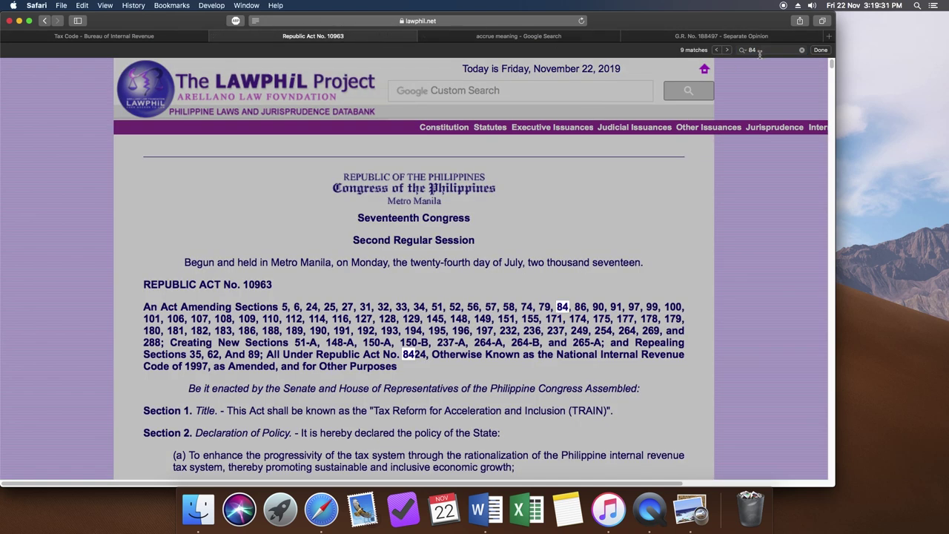
click(726, 50)
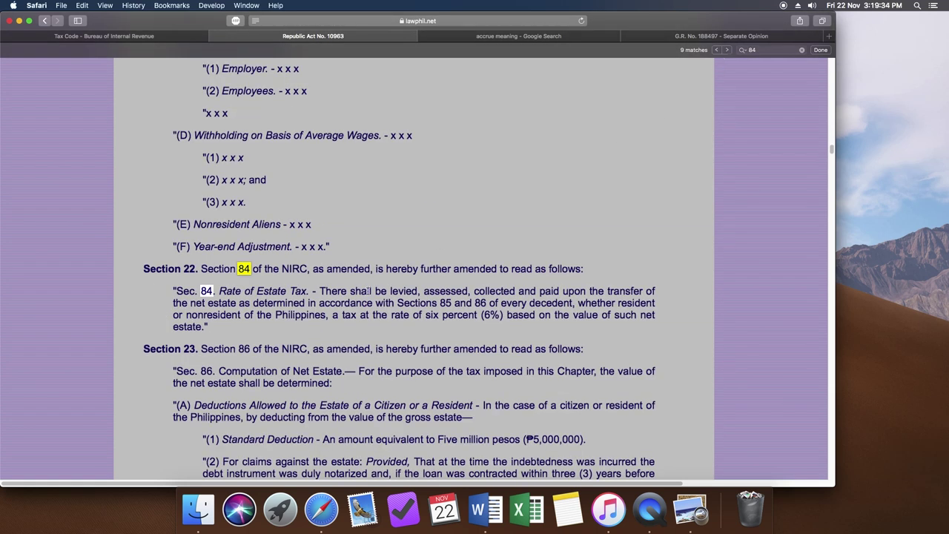
drag(366, 293, 344, 290)
click(312, 314)
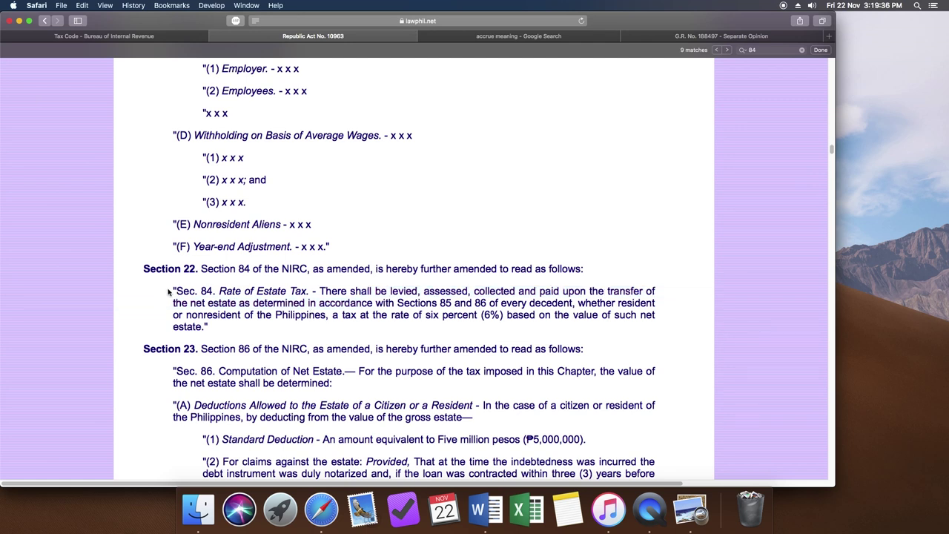
drag(175, 291, 213, 327)
key(super+c)
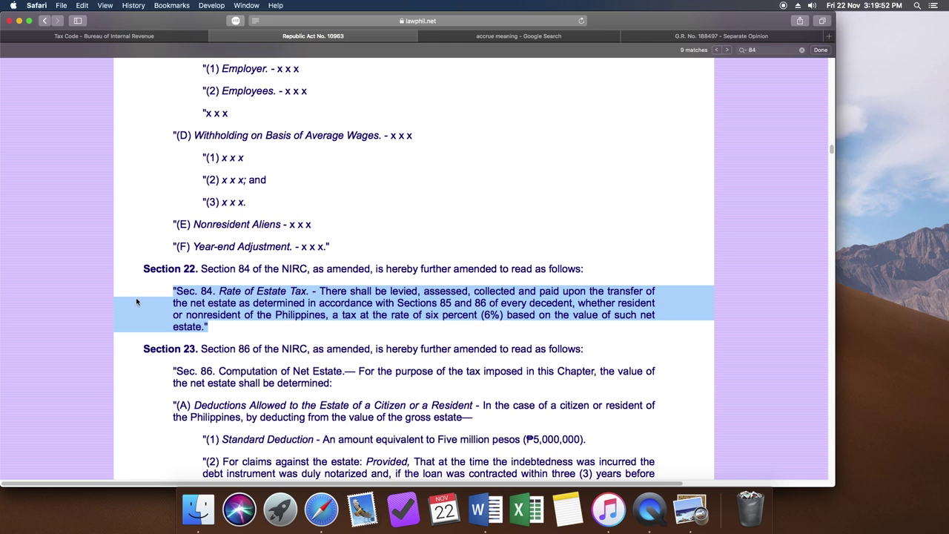
Step: Switch to the Word notes and paste the Sec. 84 paragraph under "Nature of Estate Tax.", matching the destination formatting
key(ctrl+Right)
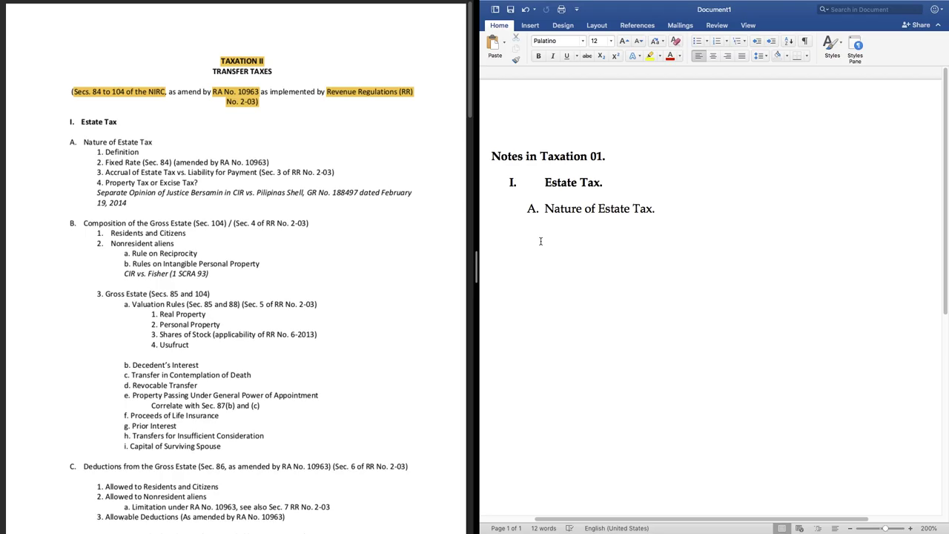
key(super+v)
click(577, 284)
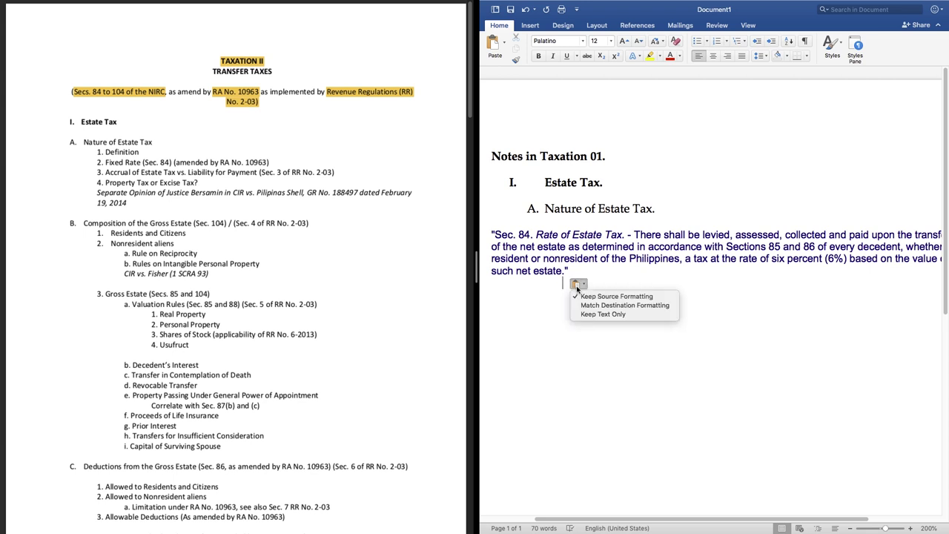
click(581, 305)
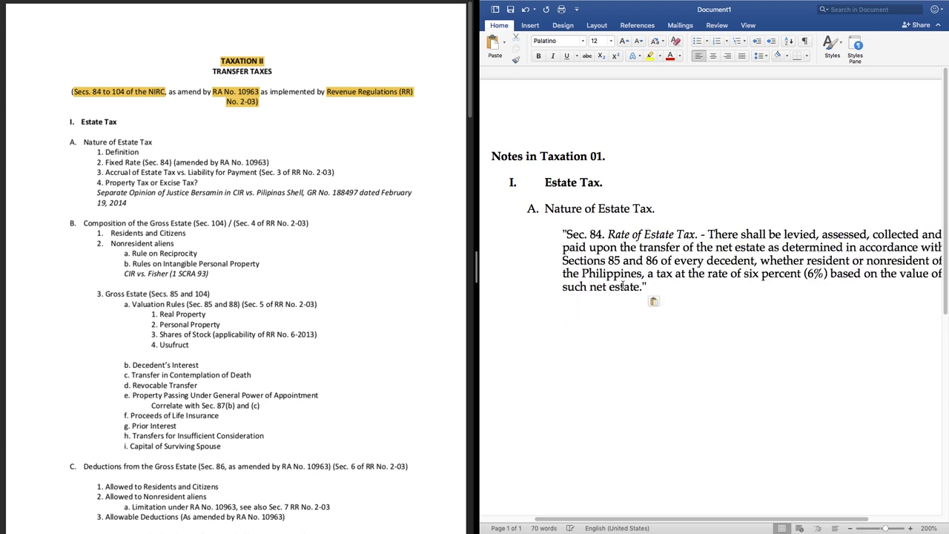
scroll(634, 514, right, 1)
drag(634, 514, 656, 514)
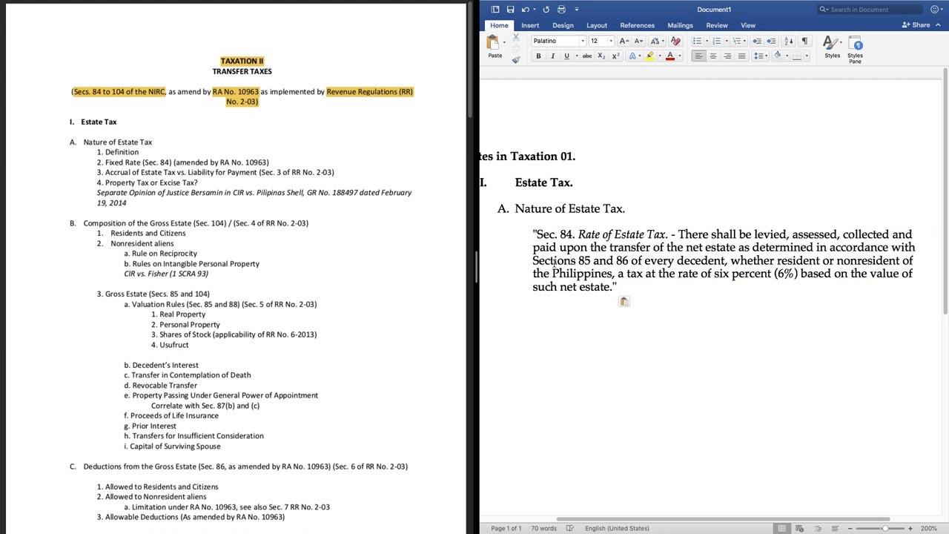
key(Down)
Step: Apply Banana yellow shading to "levied, assessed, collected and paid" in the Sec. 84 paragraph
drag(758, 236, 556, 248)
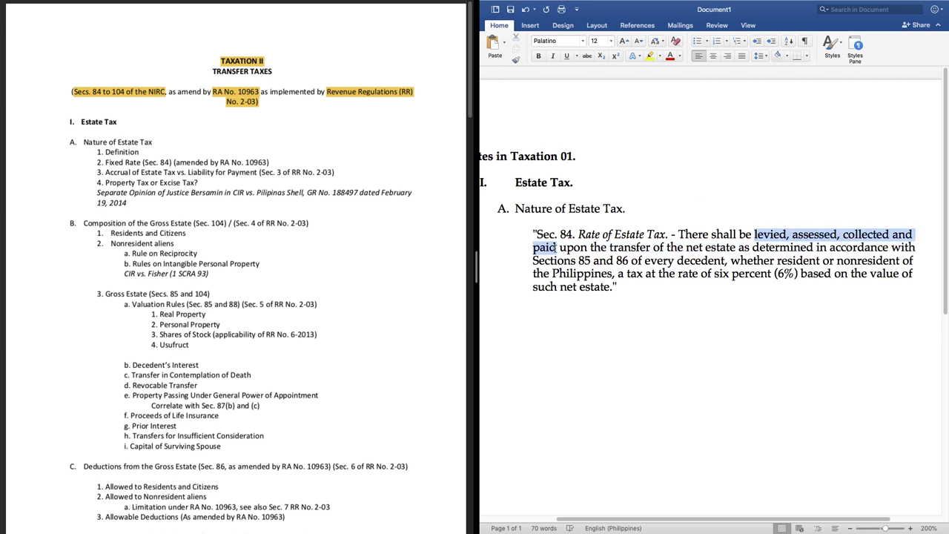
click(660, 57)
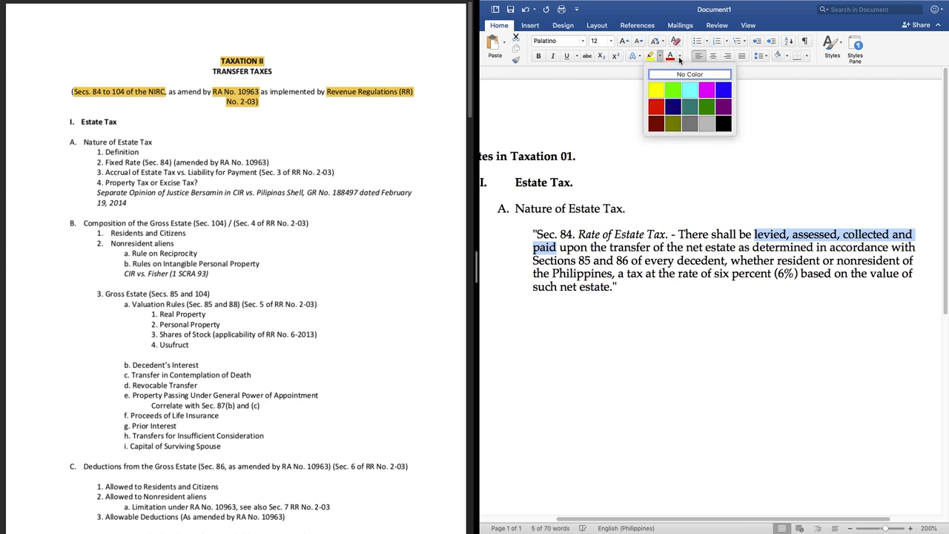
click(629, 70)
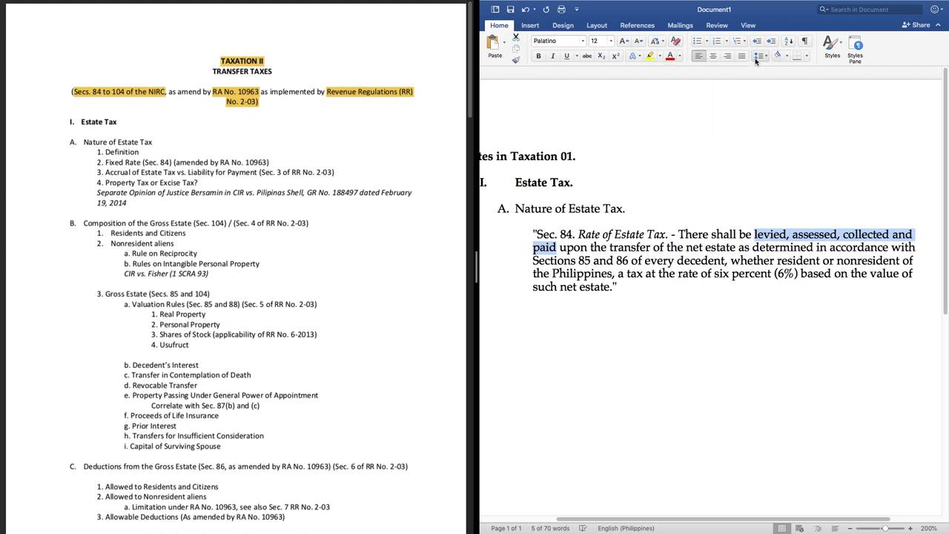
click(785, 61)
click(795, 185)
click(443, 209)
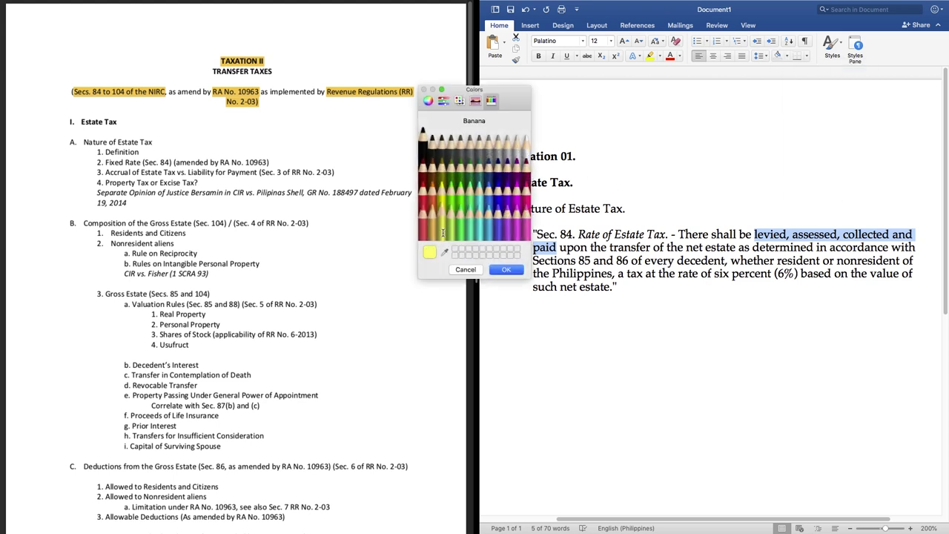
click(502, 272)
click(588, 273)
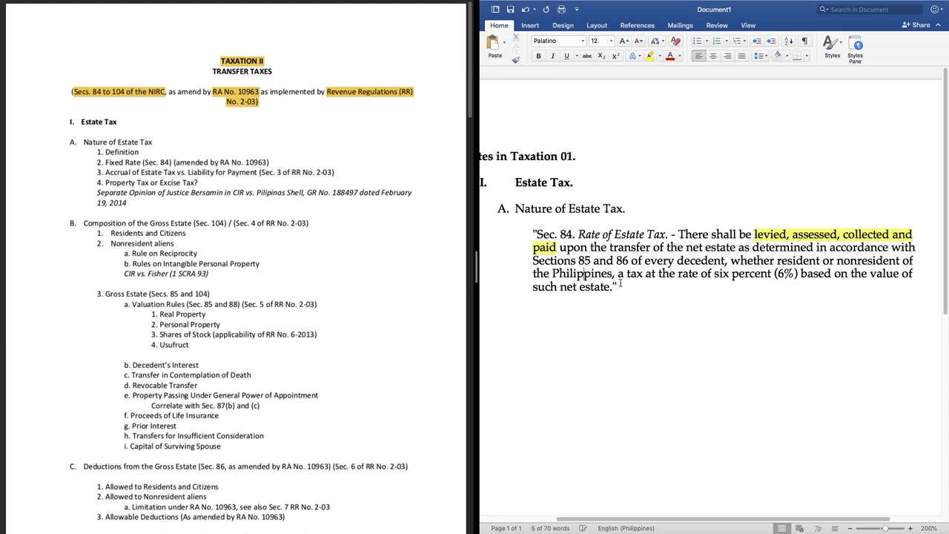
Step: Apply Tangerine shading to "upon the transfer of the net estate" in the Sec. 84 paragraph
drag(560, 249, 725, 241)
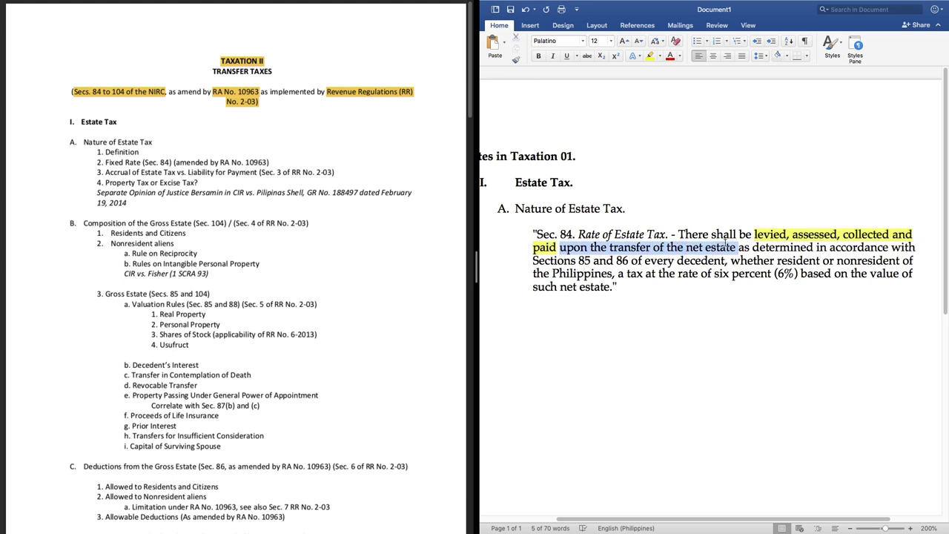
click(788, 60)
click(807, 214)
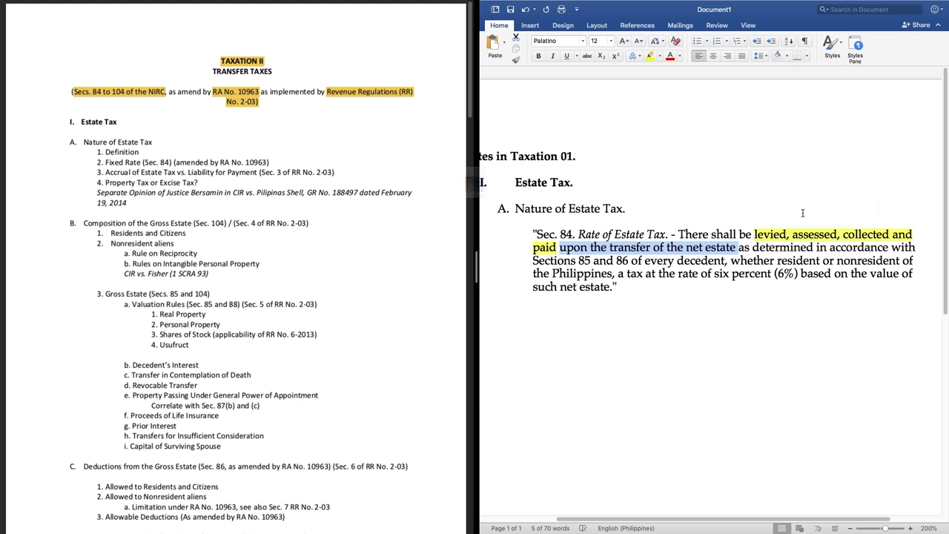
click(431, 209)
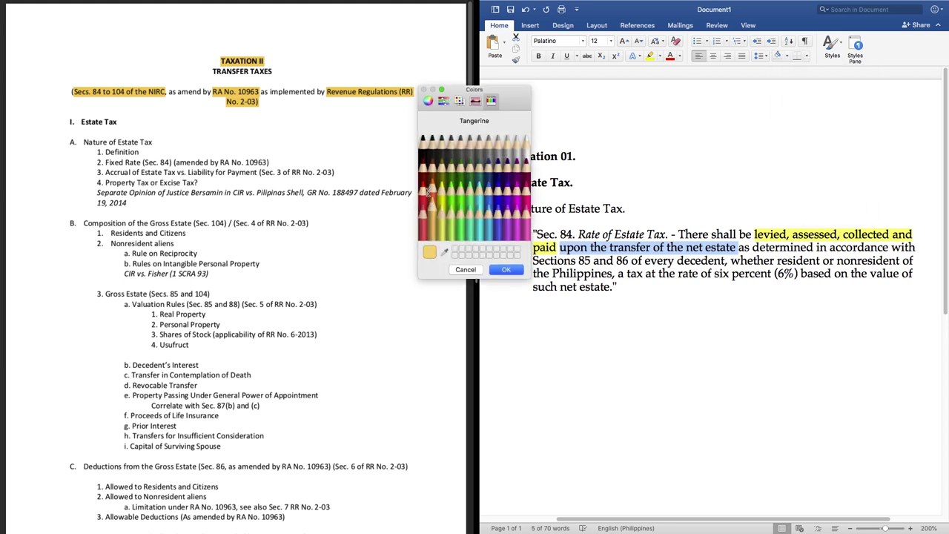
click(428, 194)
click(506, 269)
click(568, 275)
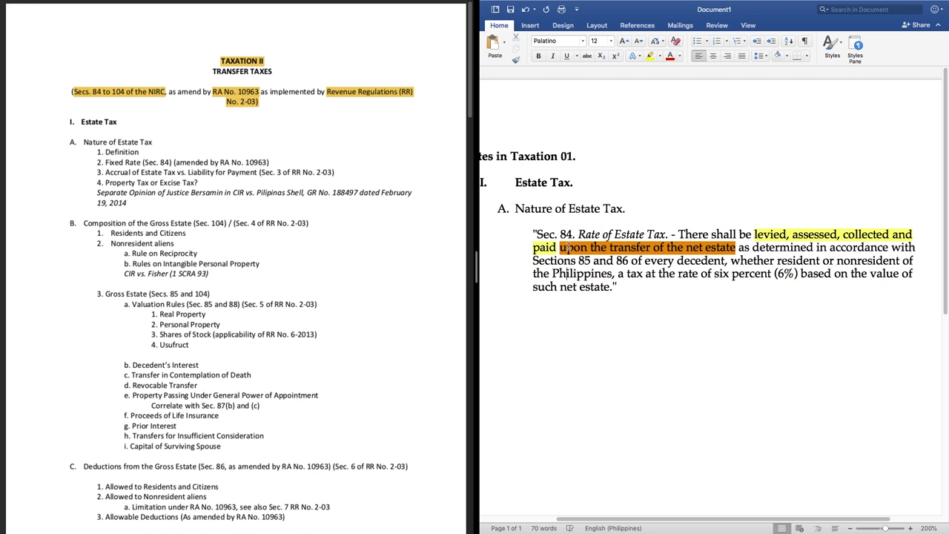
Step: Apply red shading to "whether resident or nonresident of the Philippines" in the Sec. 84 paragraph
drag(733, 260, 613, 274)
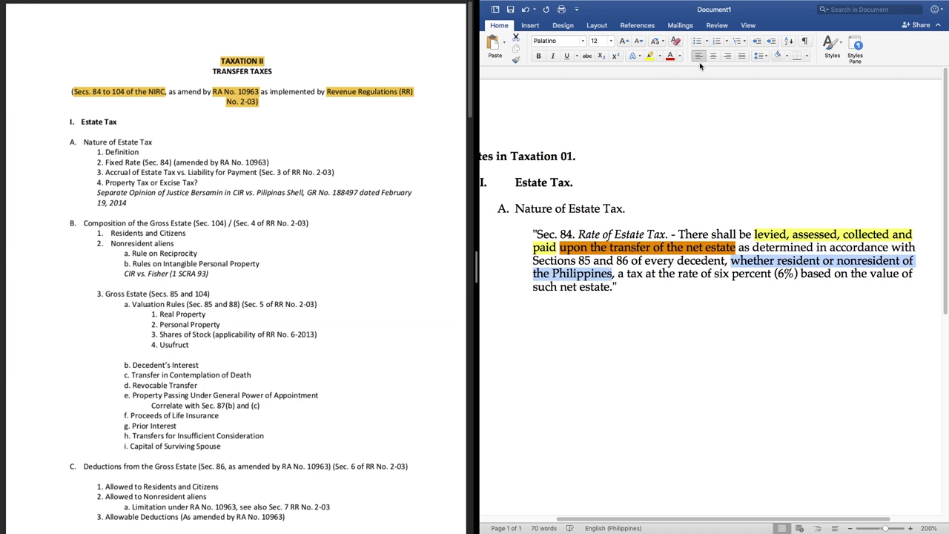
click(787, 56)
click(812, 214)
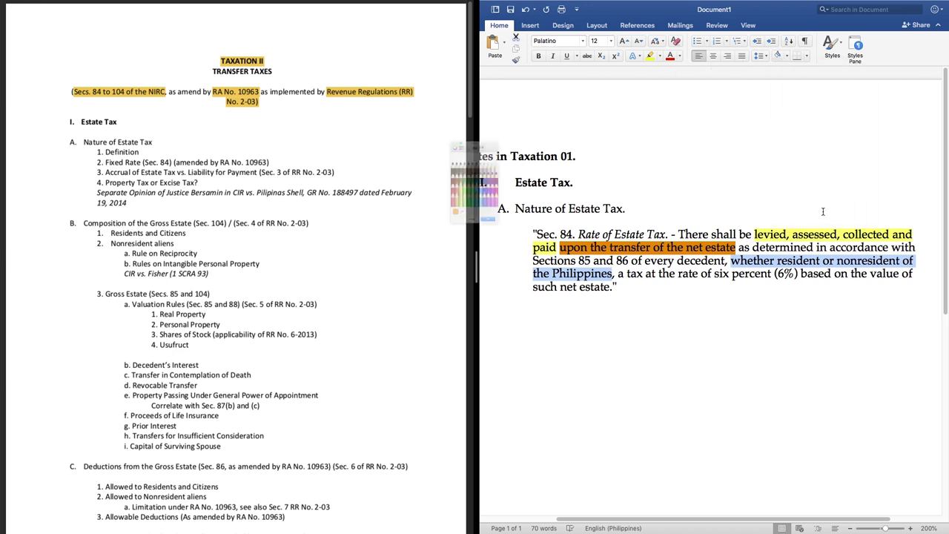
click(481, 227)
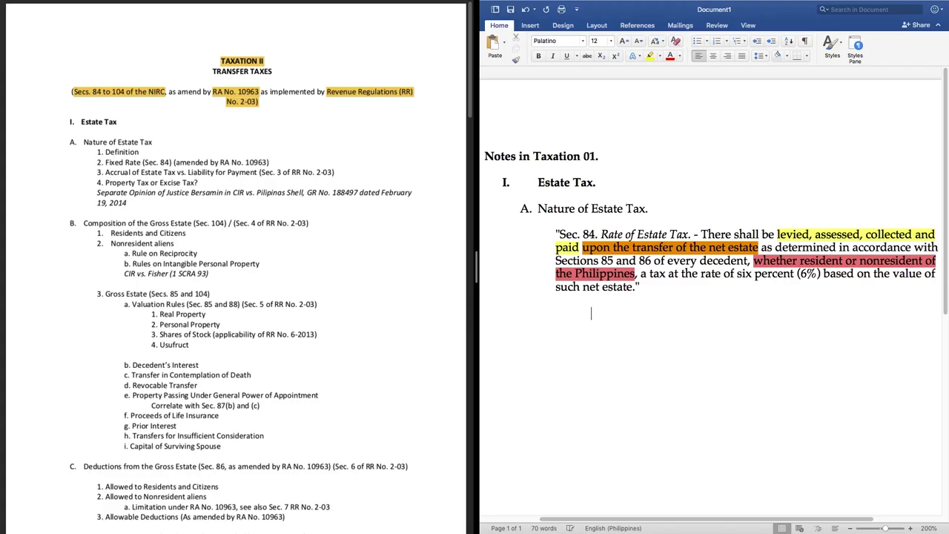
Step: Add a lettered list below the Sec. 84 paragraph with the questions "OFWS?" and "Permanent residents?"
text(a. PO)
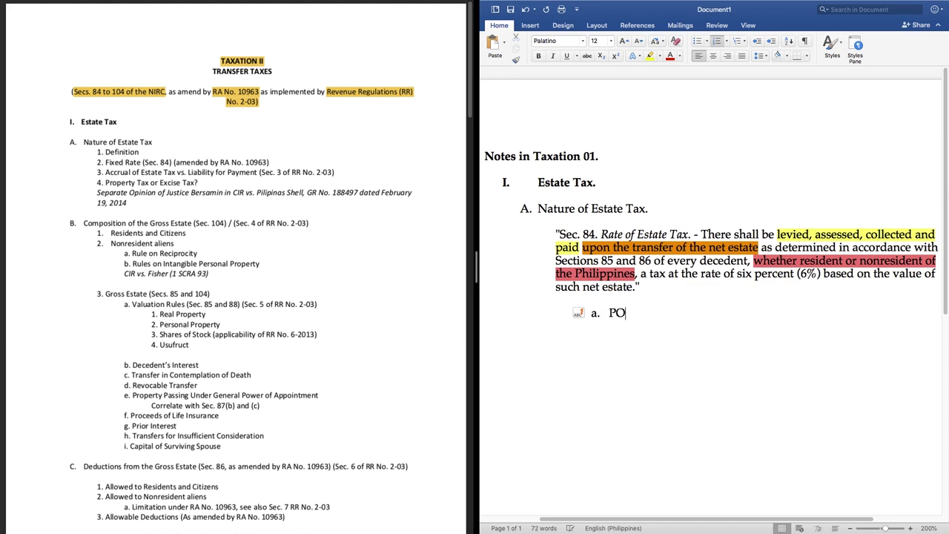
key(BackSpace)
key(BackSpace)
text(OI)
key(BackSpace)
text(FWS?)
key(Return)
text(Permanent)
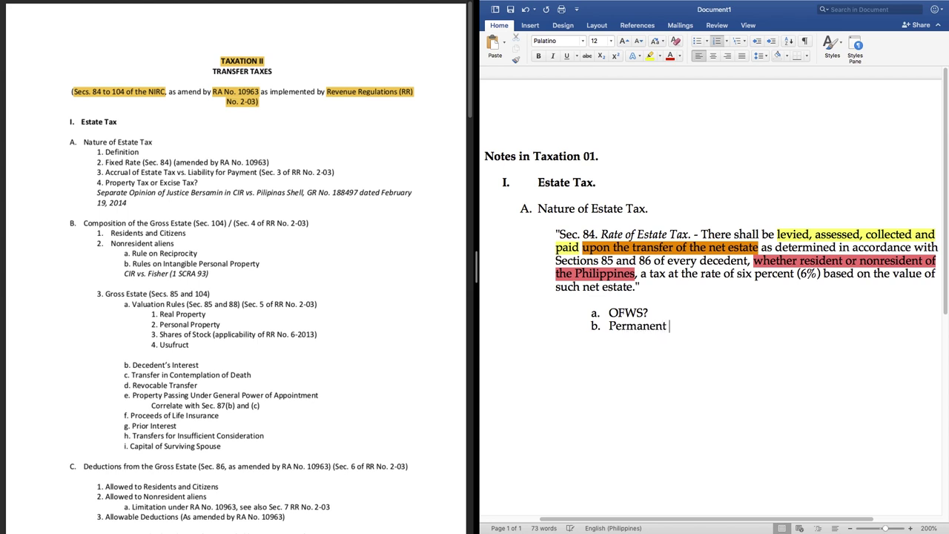
text( residents?)
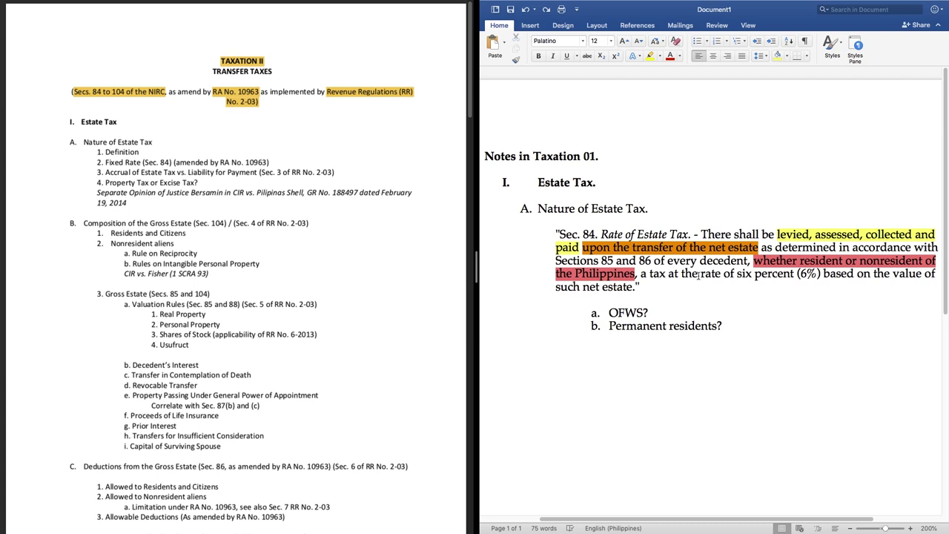
Step: Apply Spring green shading to "rate of six percent (6%) based on the value of such net estate." in the Sec. 84 paragraph
drag(700, 274, 637, 285)
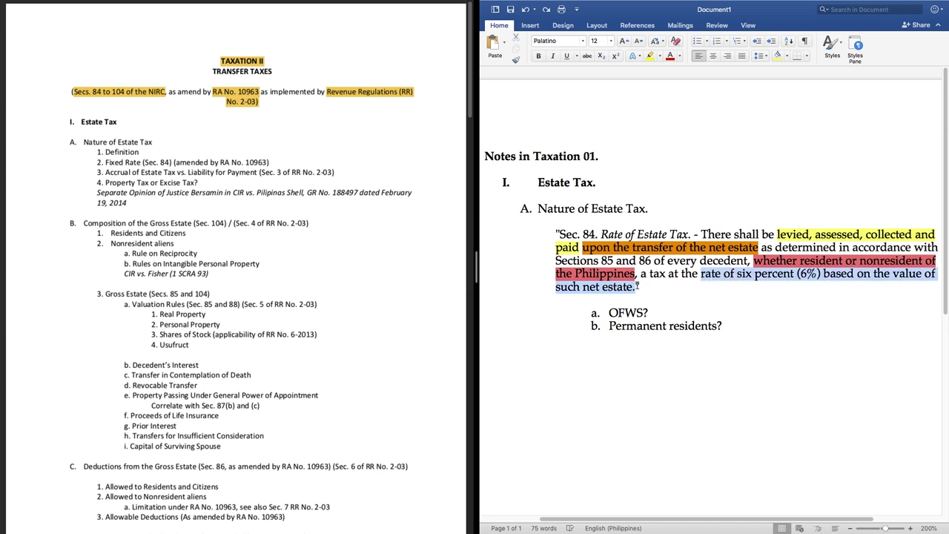
click(787, 56)
click(816, 213)
click(460, 203)
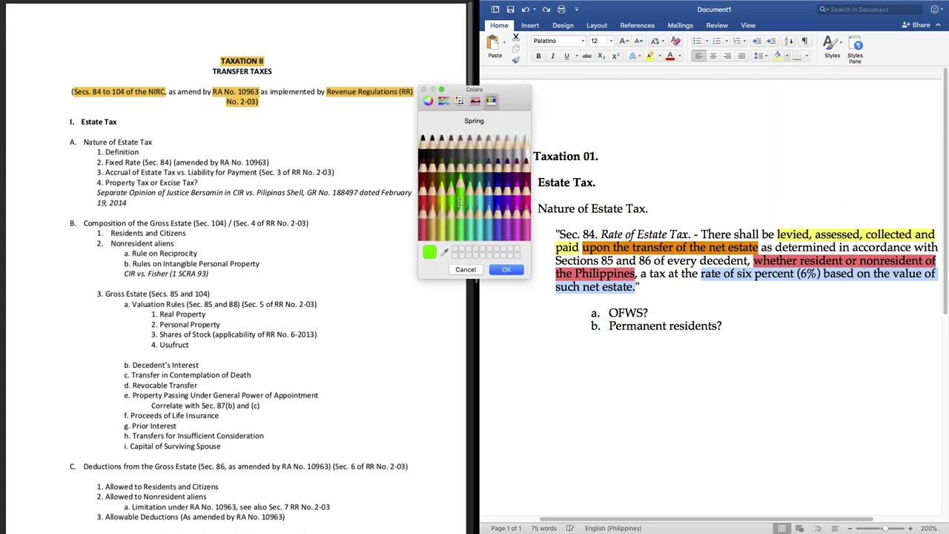
click(503, 270)
click(625, 288)
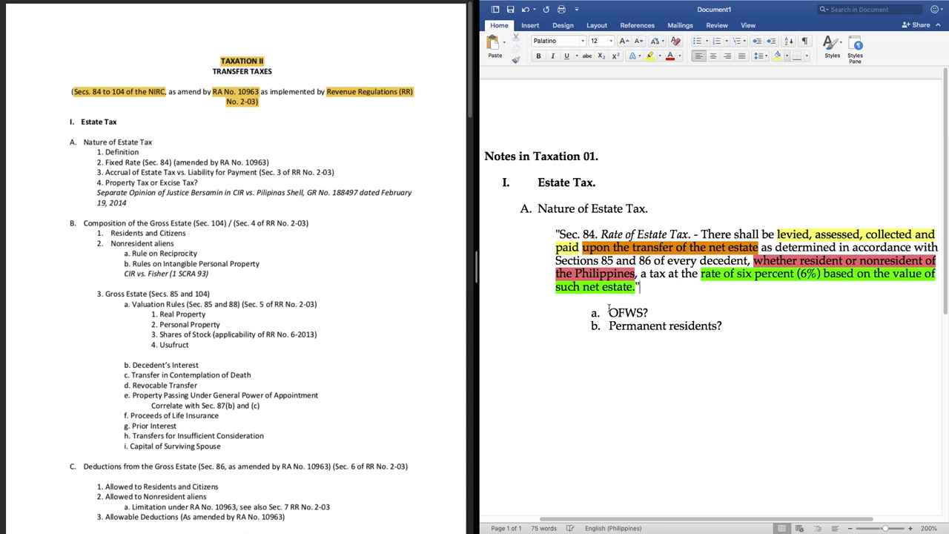
Step: Add "The TRAIN LAW imposes a uniform rate of 6%." below the lettered list and save the document as Notes in Taxation 01
click(559, 352)
text(The TRAIN LAW impose)
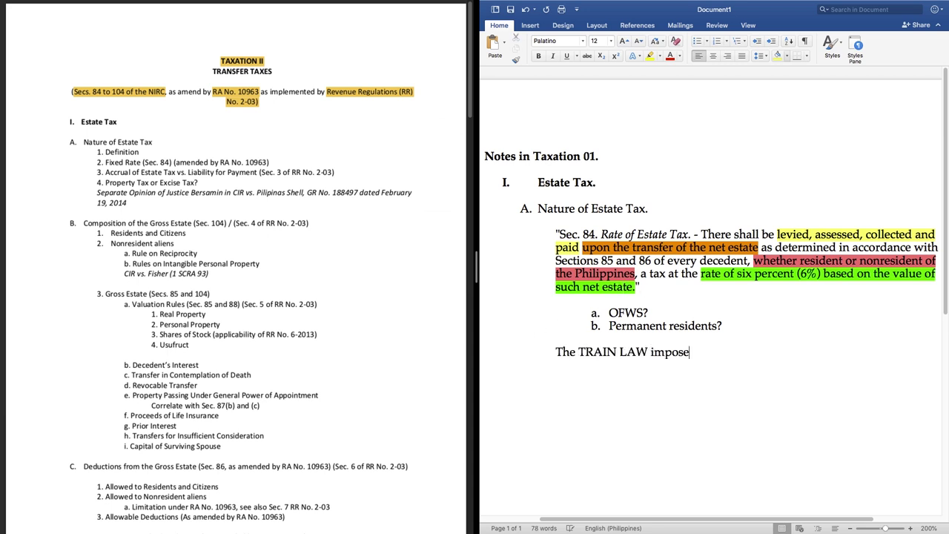
text(s a uniform rate of )
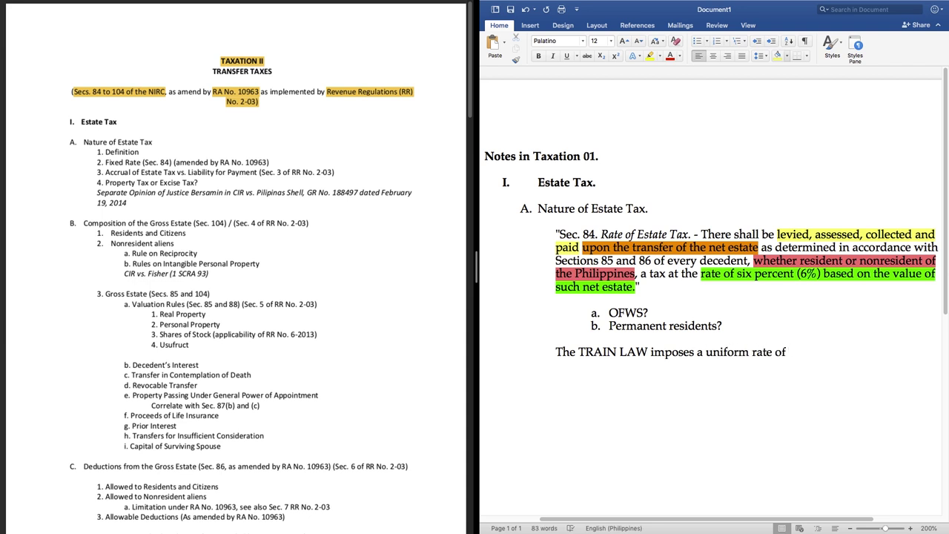
text(6%.)
key(super+s)
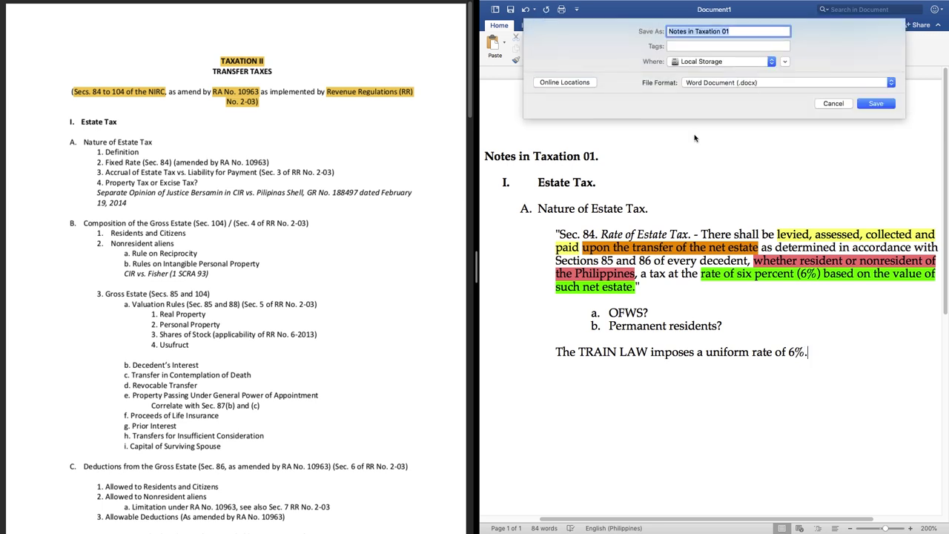
key(Return)
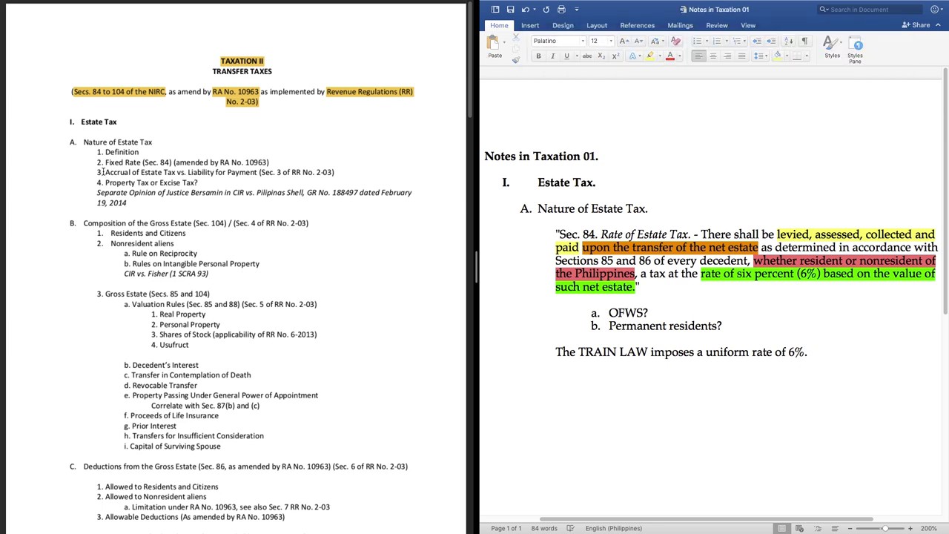
Step: Highlight "Accrual of Estate Tax vs. Liability for Payment" in the syllabus and copy the first paragraph of Section 3 from RR No. 02-03.pdf
drag(104, 171, 256, 172)
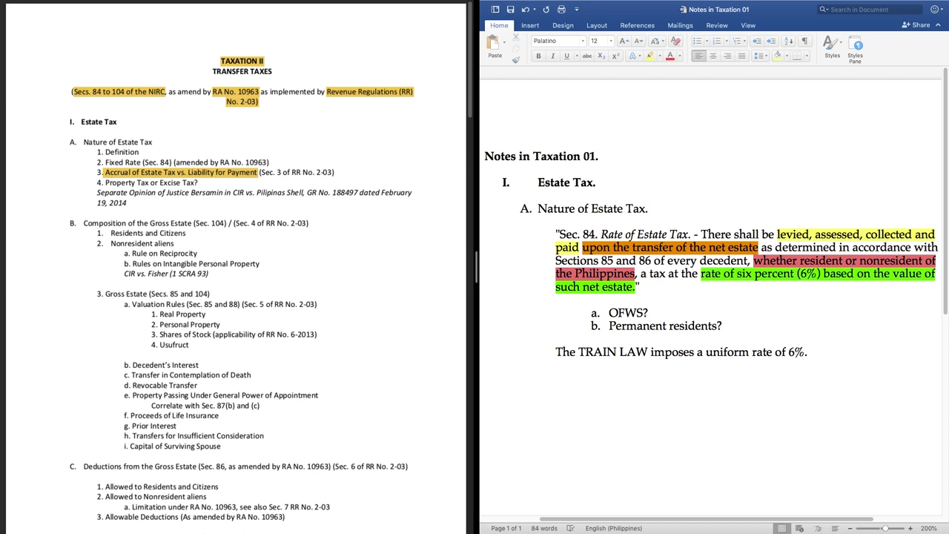
key(super+Tab)
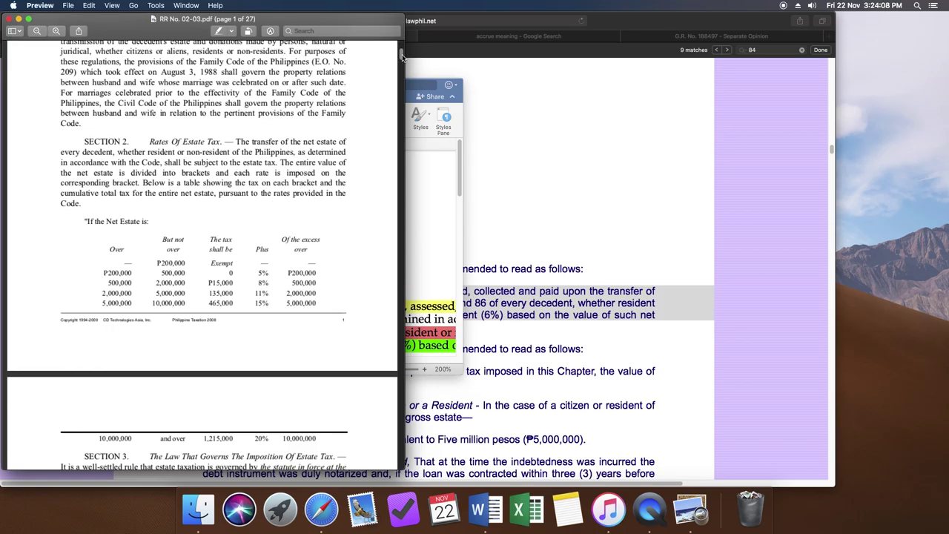
scroll(403, 67, down, 3)
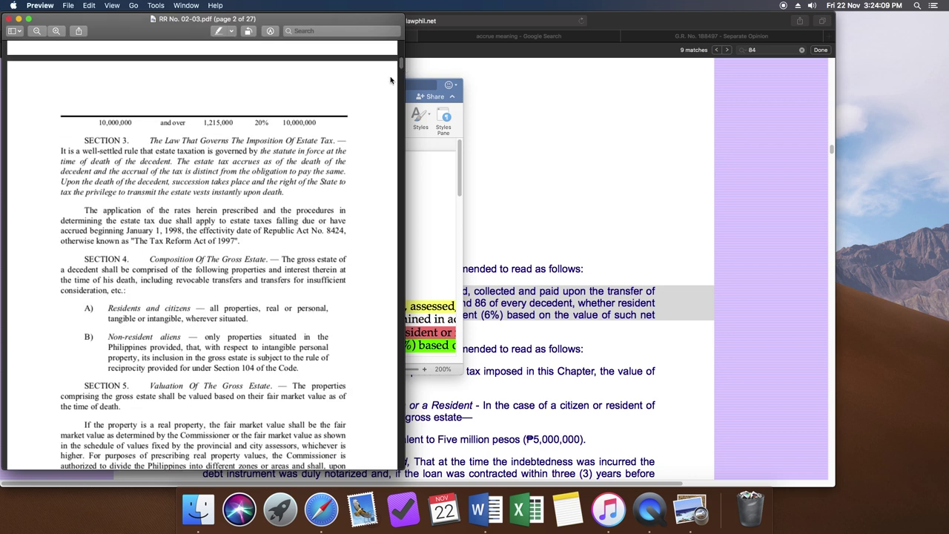
drag(84, 138, 289, 192)
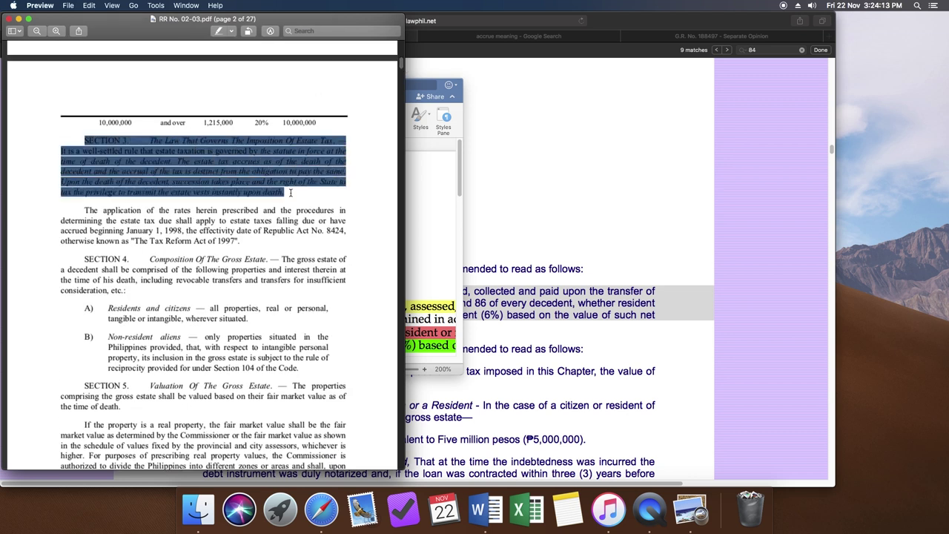
key(super+c)
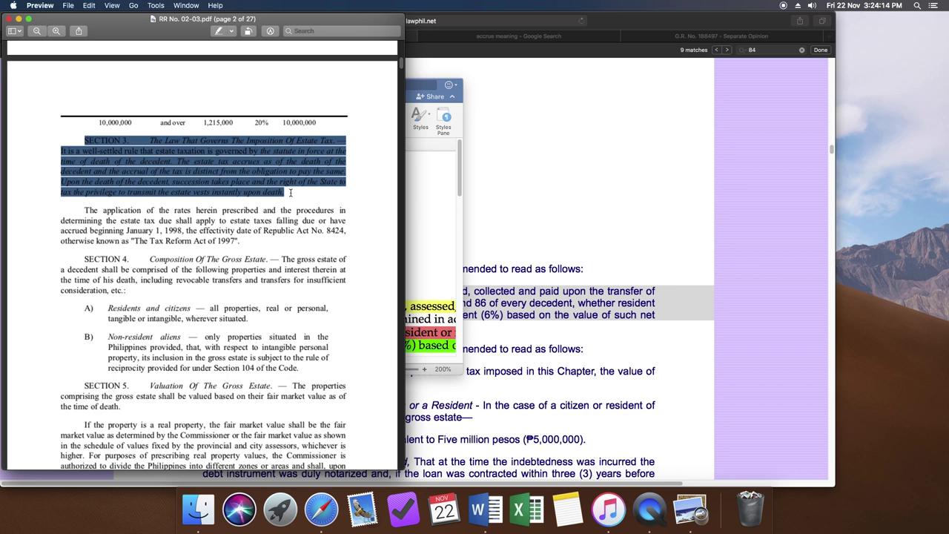
Step: Paste the copied Section 3 paragraph as item B of the Word notes, leaving no empty item C
click(485, 508)
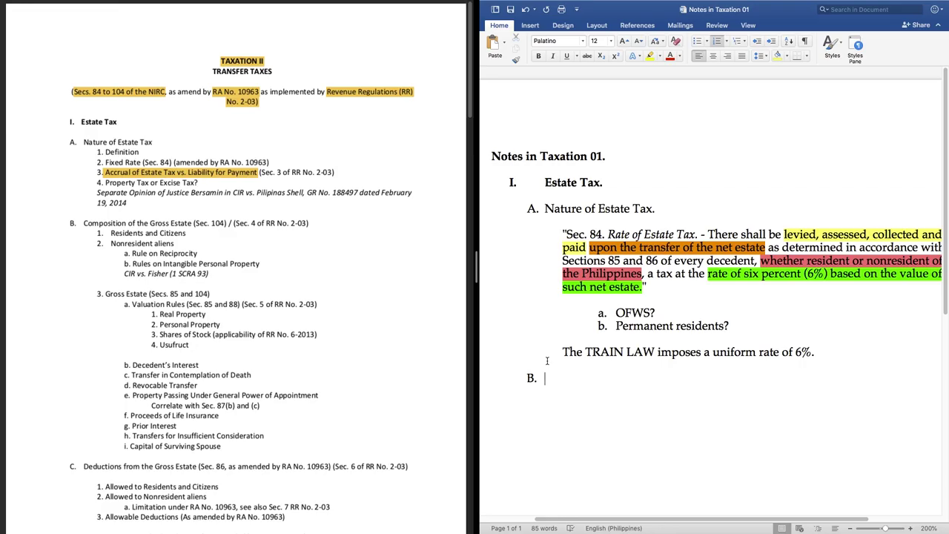
key(super+v)
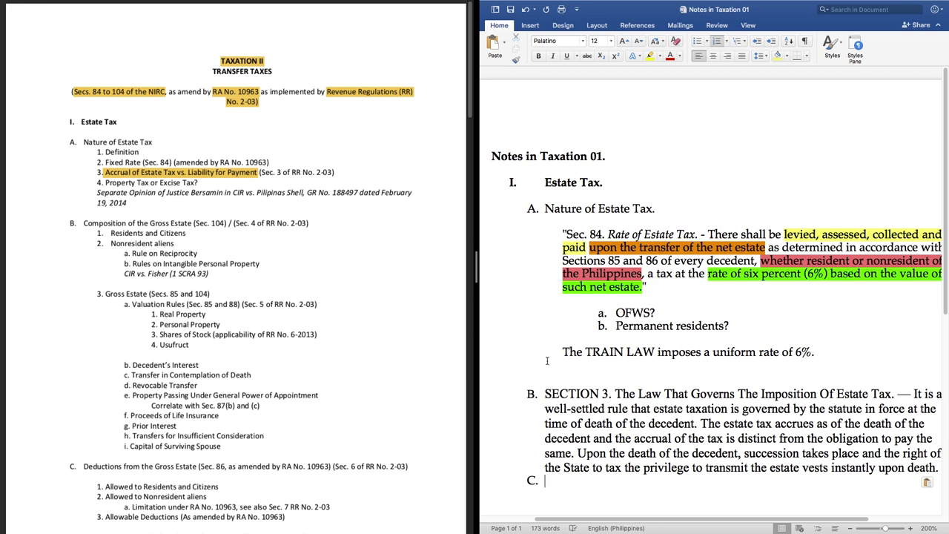
key(BackSpace)
Step: Read the dictionary definition of "accrue" in the open Safari search results, then return to the notes
mouse_move(614, 519)
mouse_down()
mouse_move(649, 515)
mouse_move(627, 524)
mouse_up()
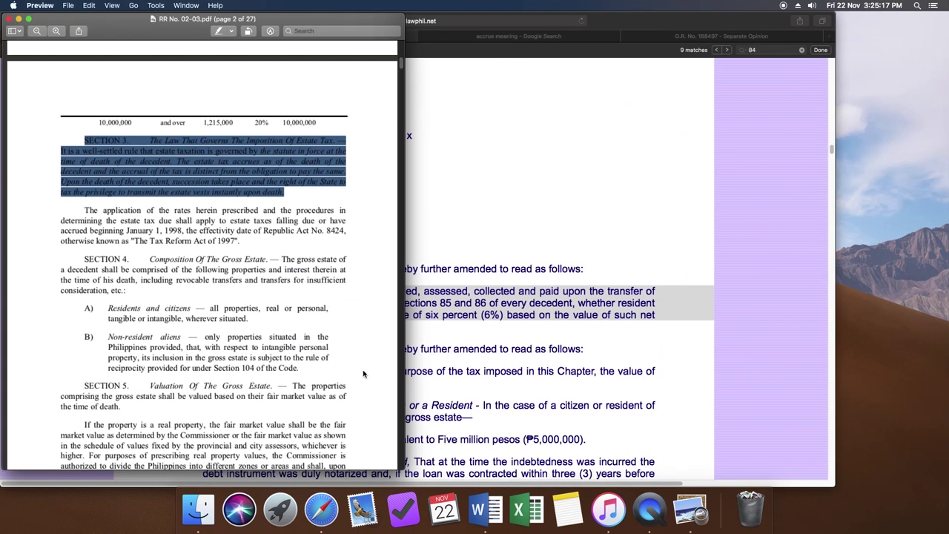
click(568, 203)
click(513, 37)
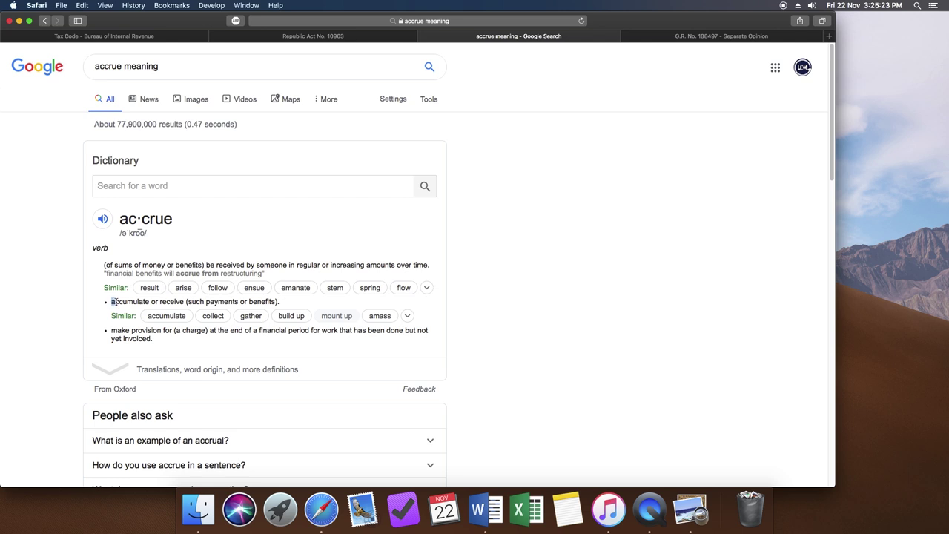
drag(128, 302, 285, 313)
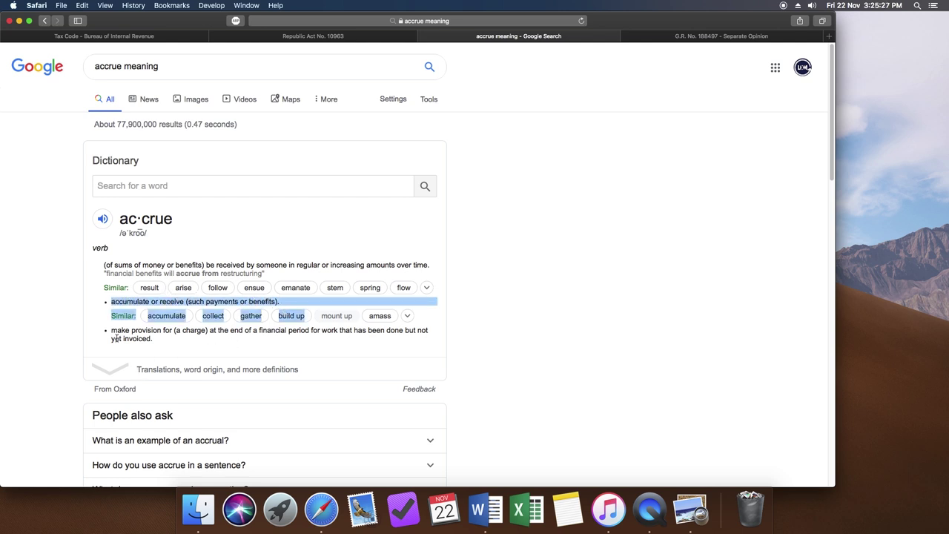
click(47, 284)
key(ctrl+Right)
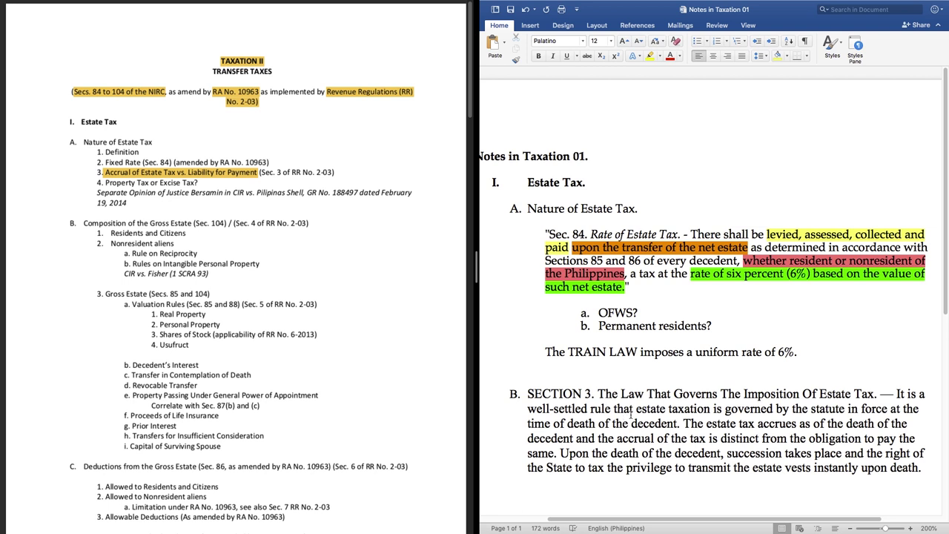
Step: Apply yellow shading to "estate taxation is governed by the statute in force" in the Section 3 paragraph
drag(636, 408, 682, 429)
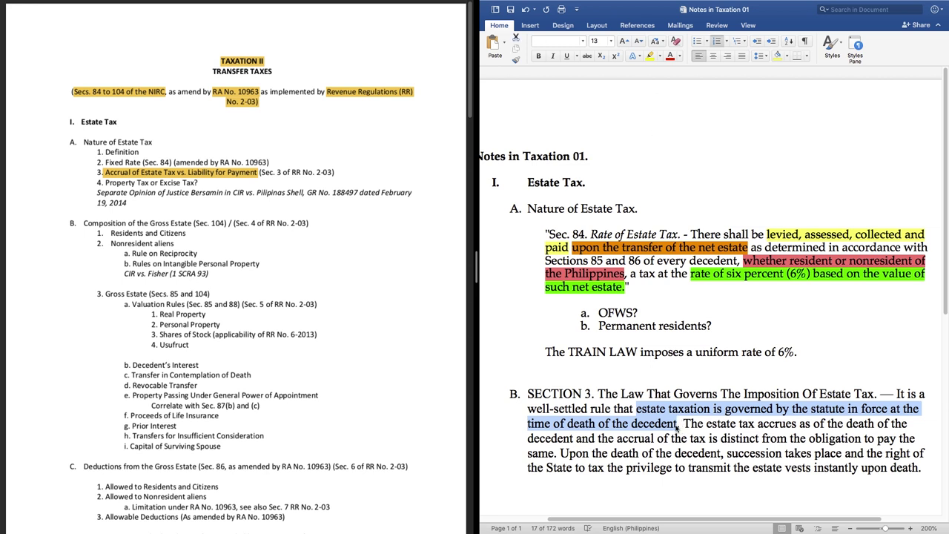
drag(637, 409, 884, 412)
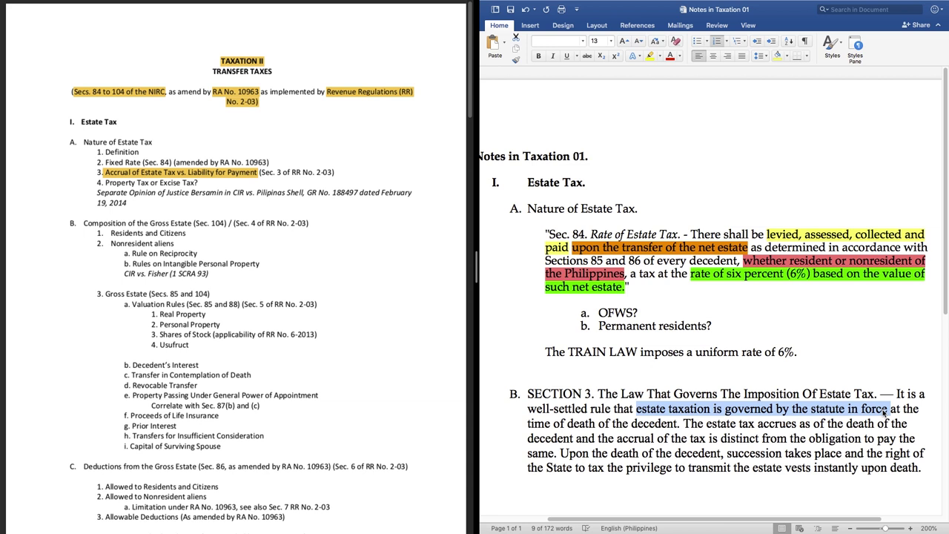
click(777, 56)
Step: Apply the recent red shading to "time of death of the decedent" in the Section 3 paragraph
drag(531, 425, 676, 425)
click(785, 58)
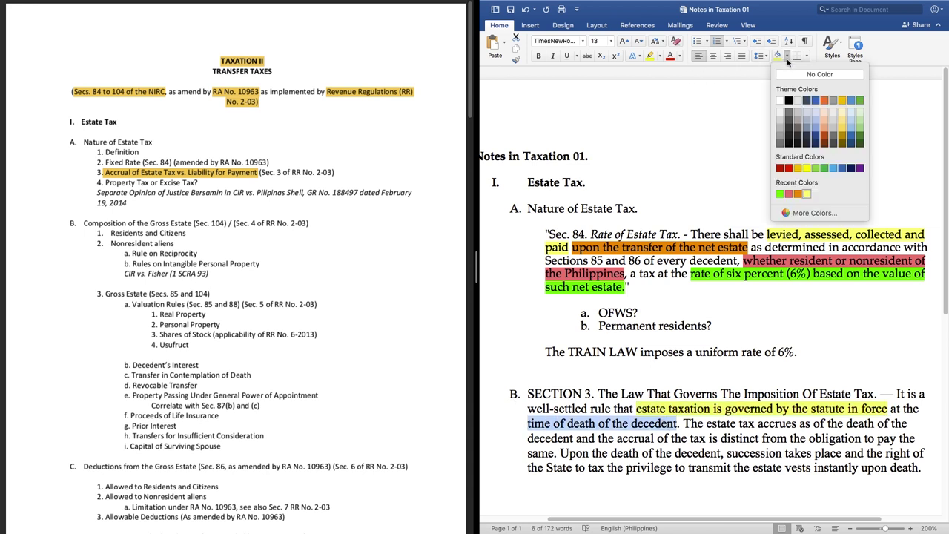
click(793, 195)
click(689, 162)
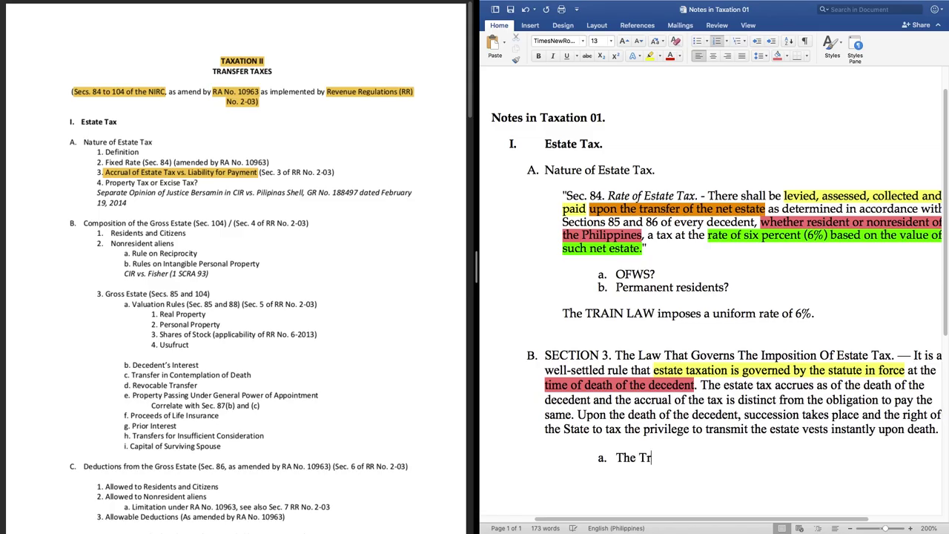
Step: Write the lettered note "The Train Law took effect on January 1, 2018. This is the reckoning point." below the Section 3 paragraph
text( took effectr)
key(BackSpace)
text(on January 1, 2018)
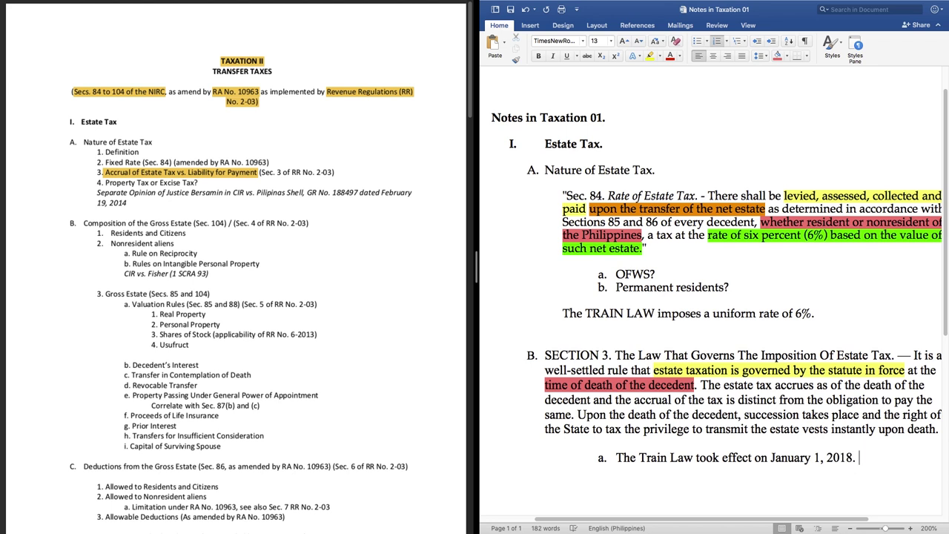
text(. This is the rec)
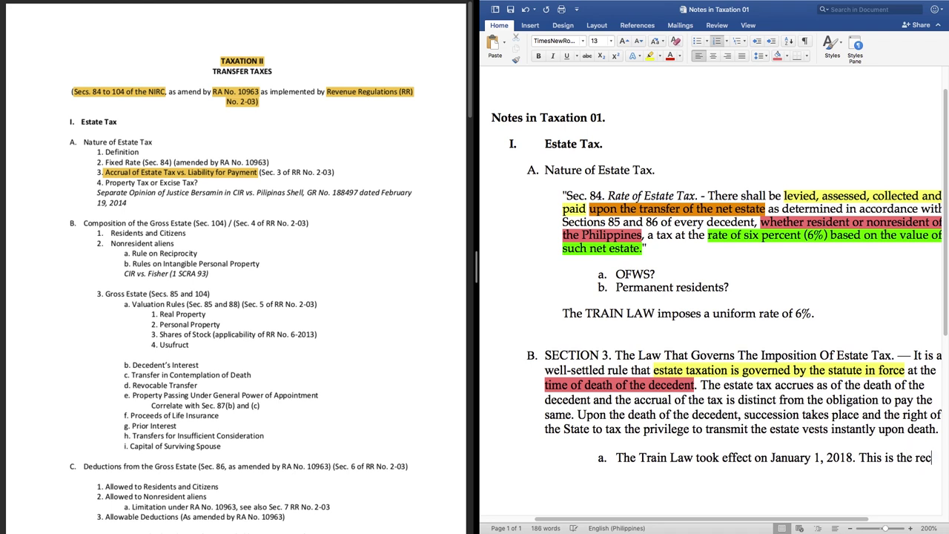
text(koning)
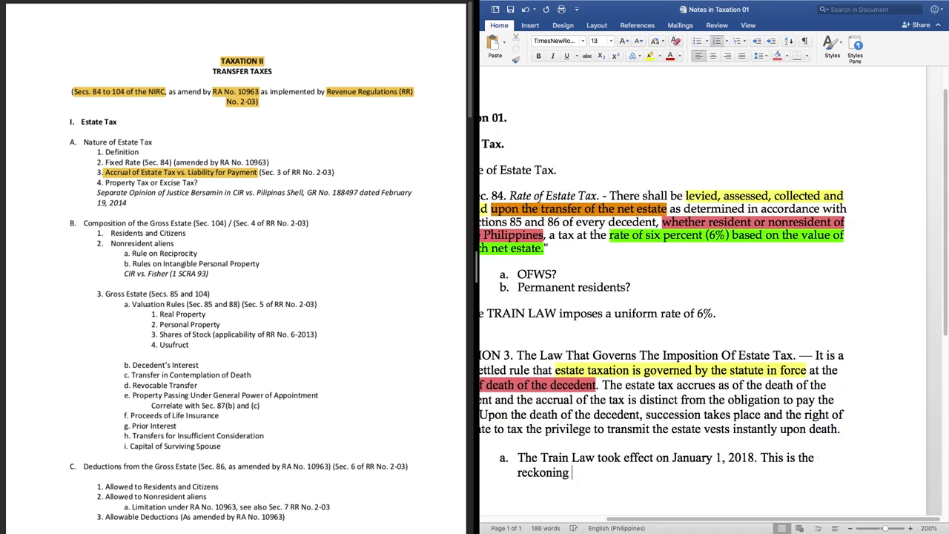
text( point.)
scroll(711, 295, left, 3)
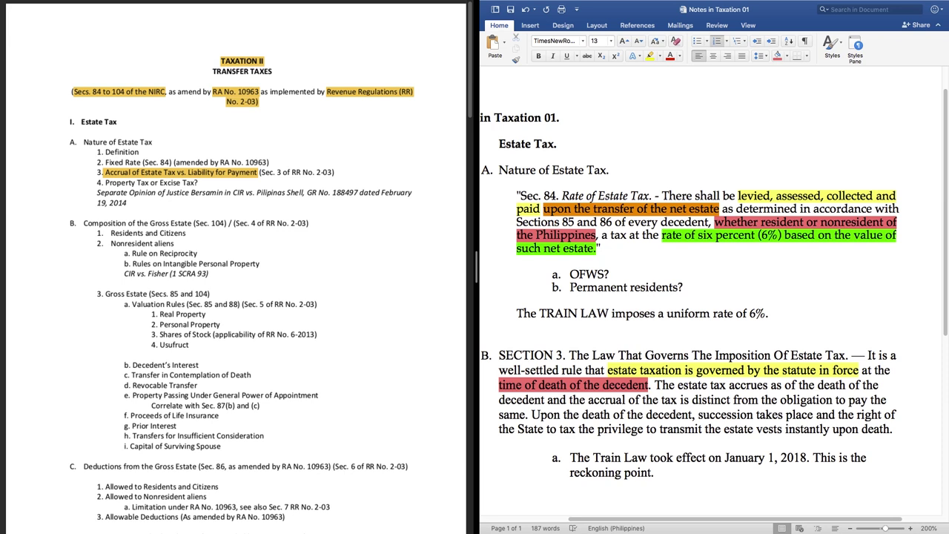
Step: Apply the recent orange shading to "the accrual of the tax is distinct from the obligation to pay the same" in the Section 3 paragraph
drag(569, 399, 526, 414)
click(786, 56)
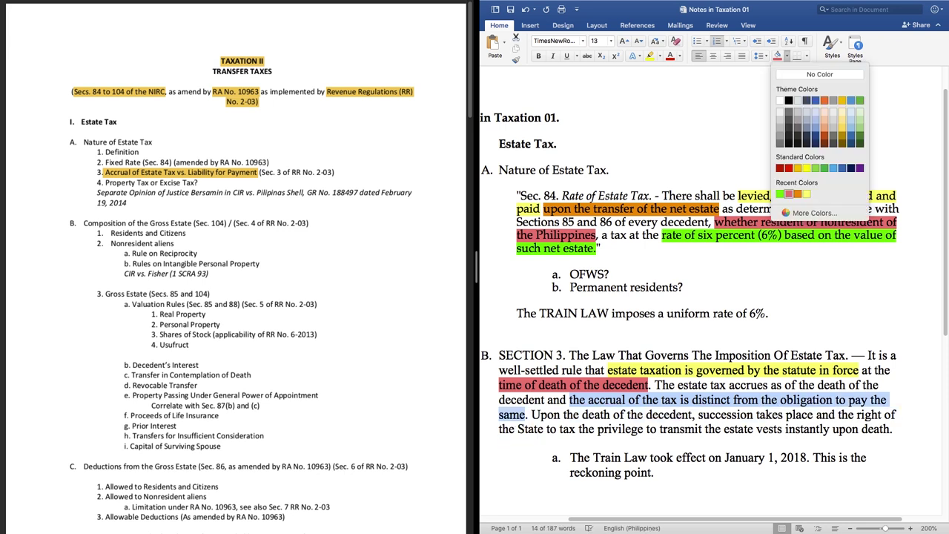
click(798, 193)
click(748, 313)
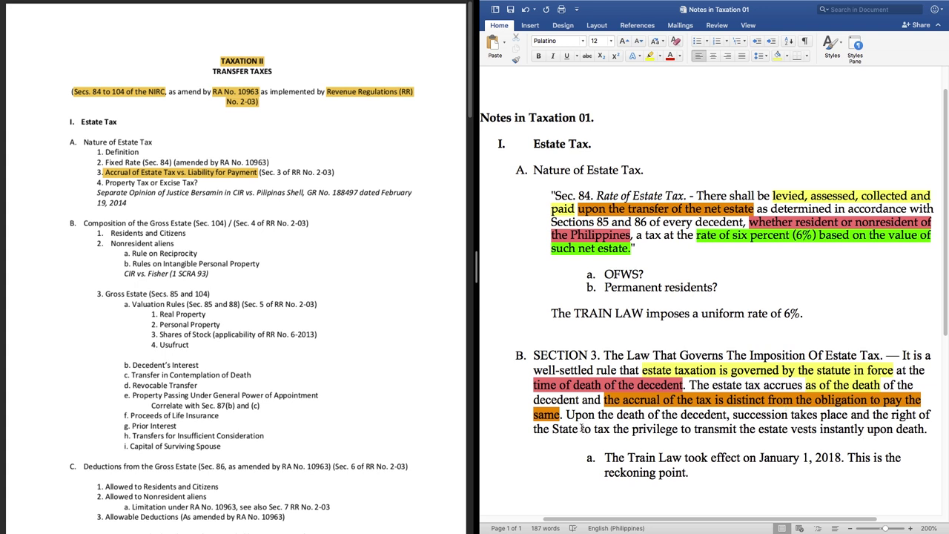
Step: Apply green shading to "to tax the privilege to transmit the estate vests instantly upon death" in the Section 3 paragraph
drag(581, 429, 924, 428)
click(786, 56)
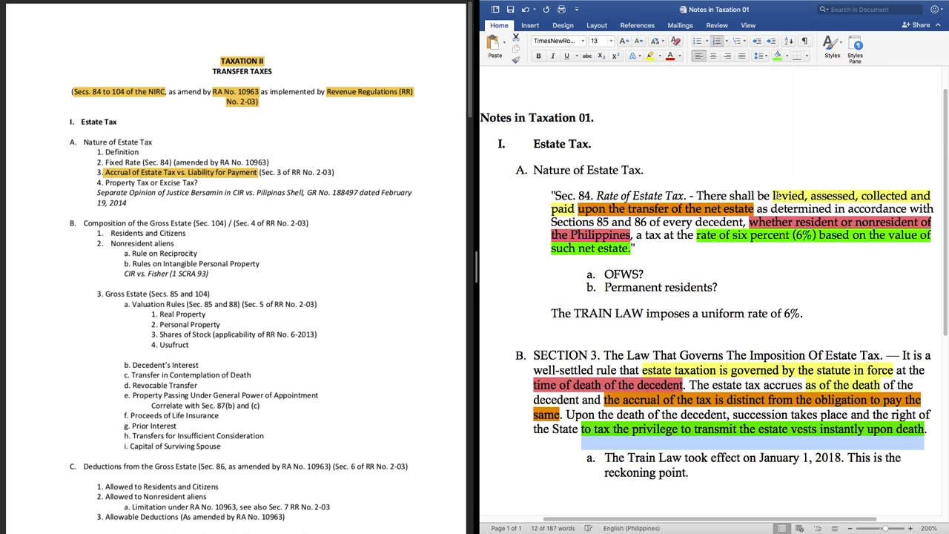
click(728, 264)
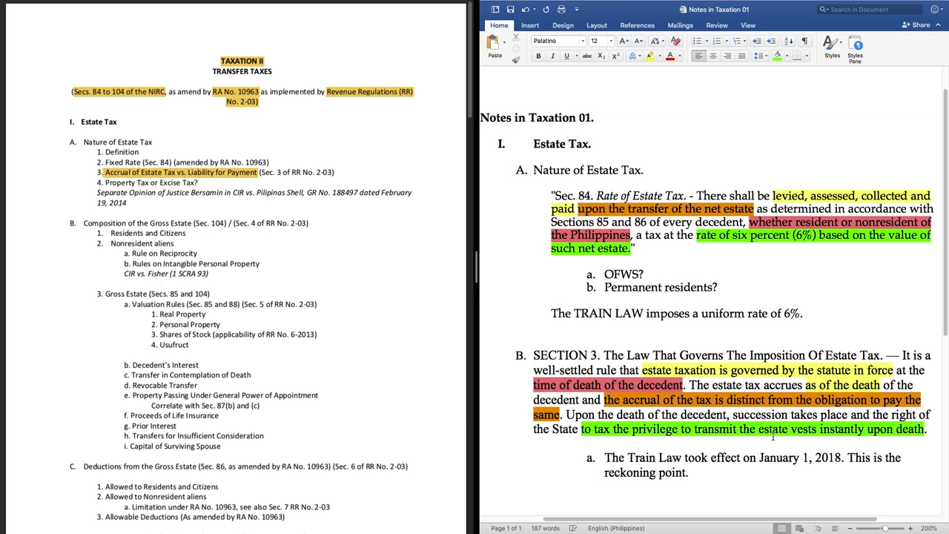
Step: Add item C, "Property vs. Excise Tax", below the Train Law note
click(706, 474)
key(Return)
key(Return)
key(Return)
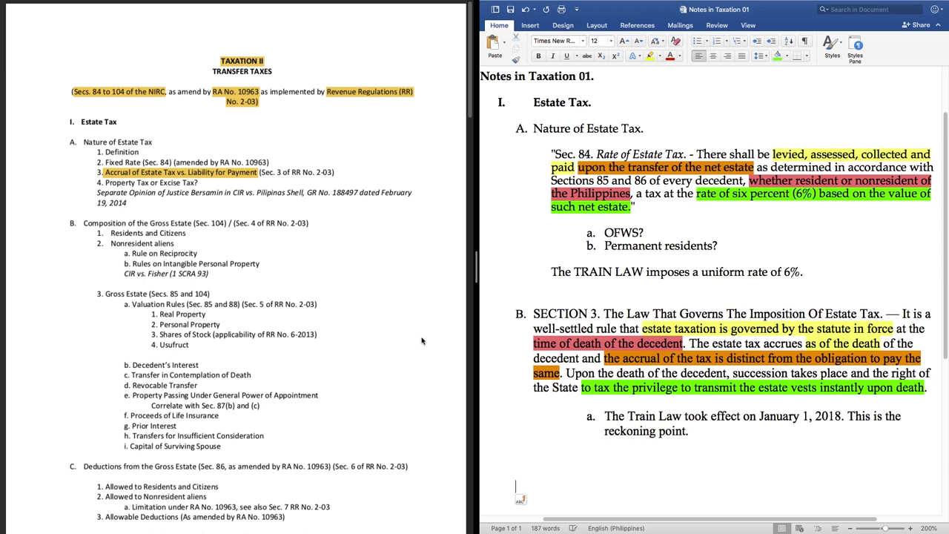
text(C. )
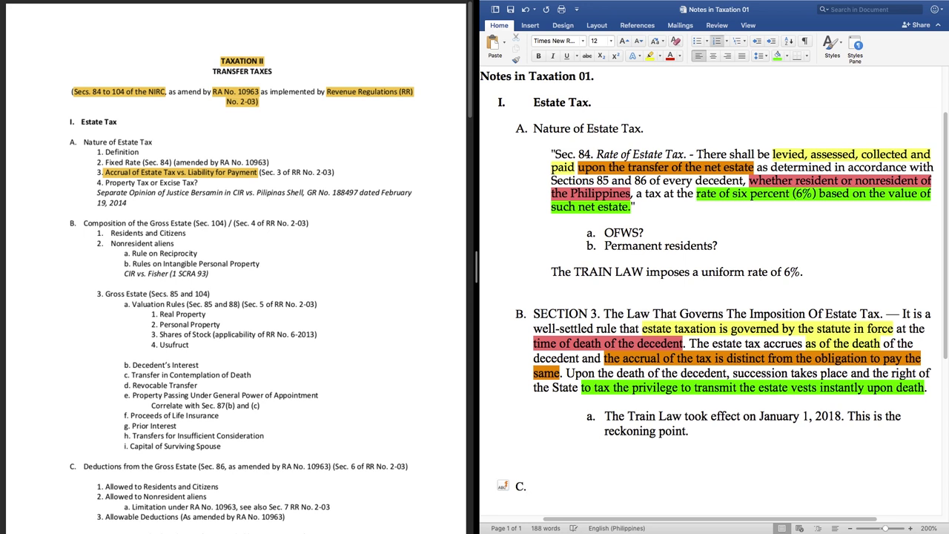
text(Po)
key(BackSpace)
text(roperty V)
key(BackSpace)
text(vs. Excise Tax)
Step: Remove the extra blank line above the "Property vs. Excise Tax" item
key(Up)
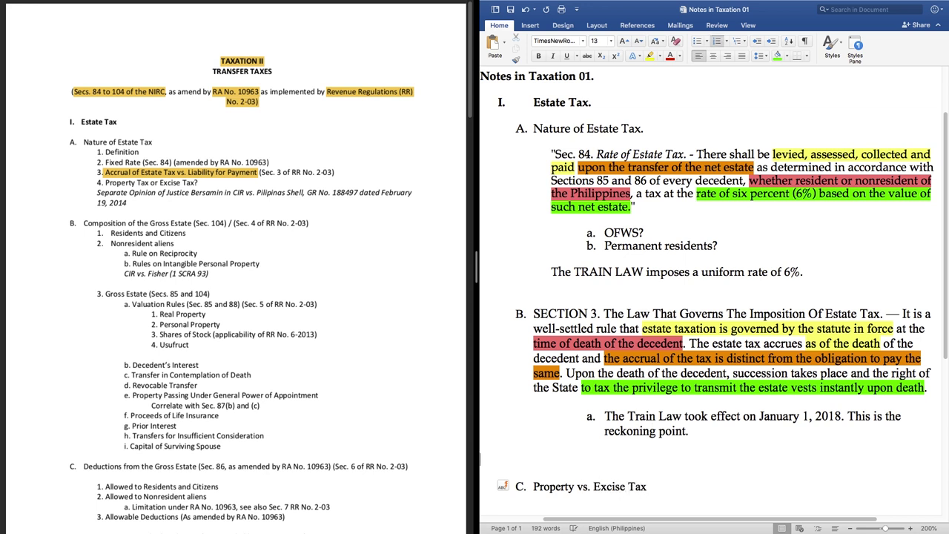
key(Delete)
key(Down)
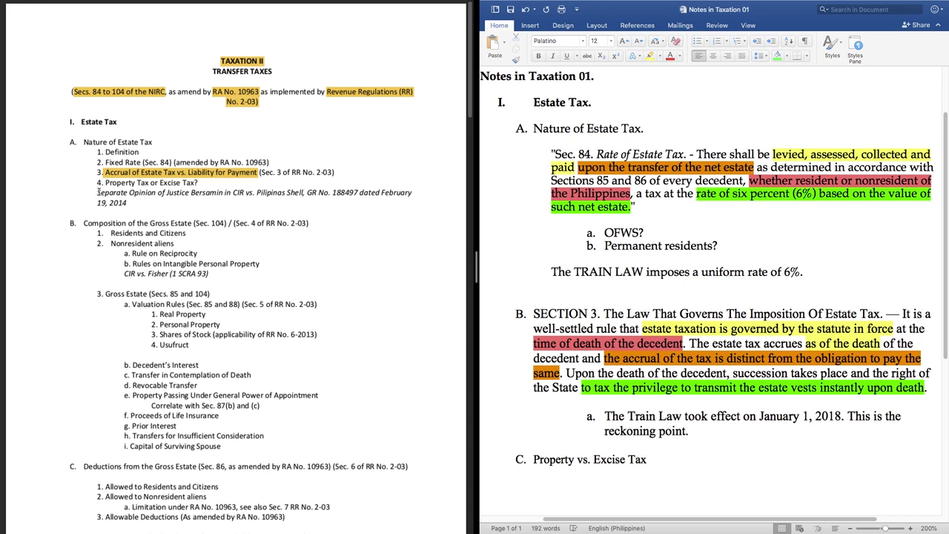
Step: Highlight the full citation of the separate opinion in CIR vs. Pilipinas Shell in the syllabus PDF
drag(96, 191, 128, 204)
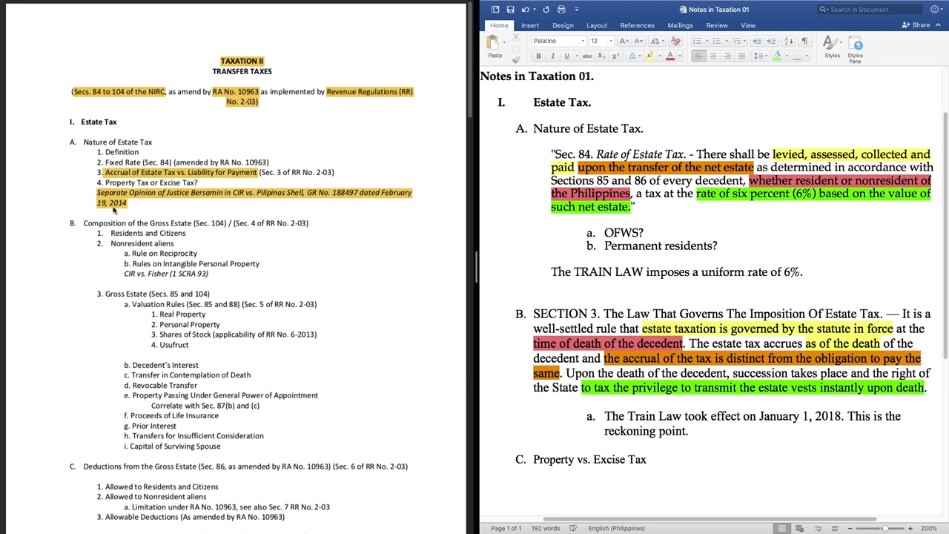
Step: Switch to Safari, skim the separate opinion in CIR vs. Pilipinas Shell, and search its text for "estate"
click(288, 199)
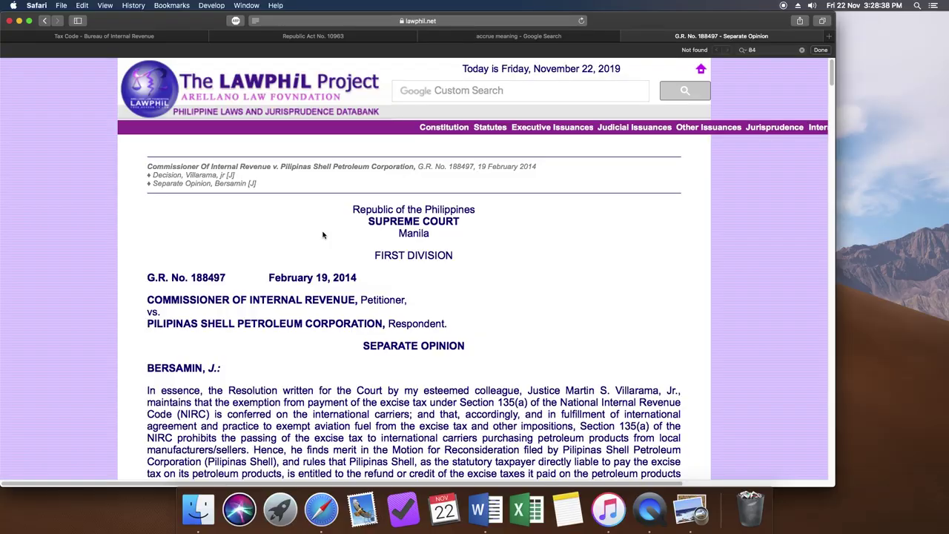
scroll(323, 235, down, 10)
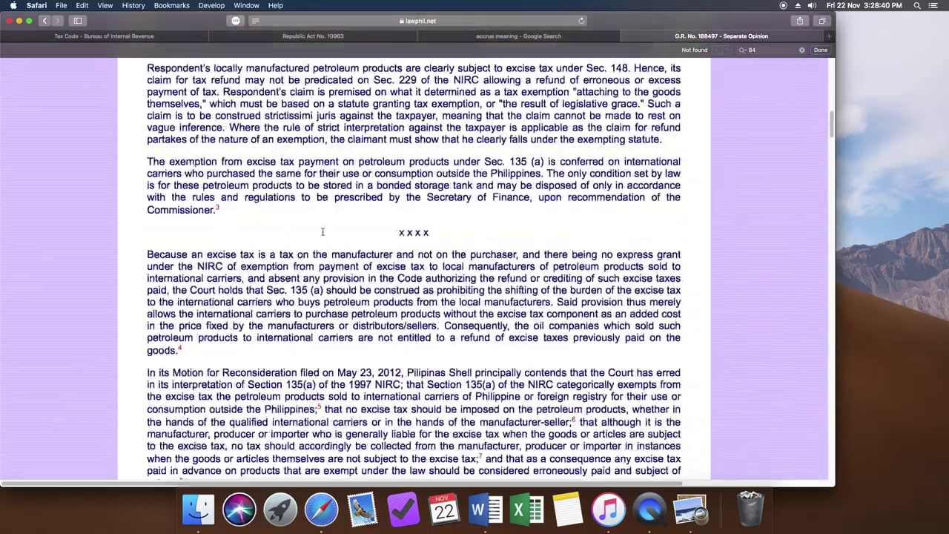
scroll(323, 235, down, 20)
scroll(322, 235, up, 20)
scroll(323, 235, up, 15)
scroll(323, 235, down, 5)
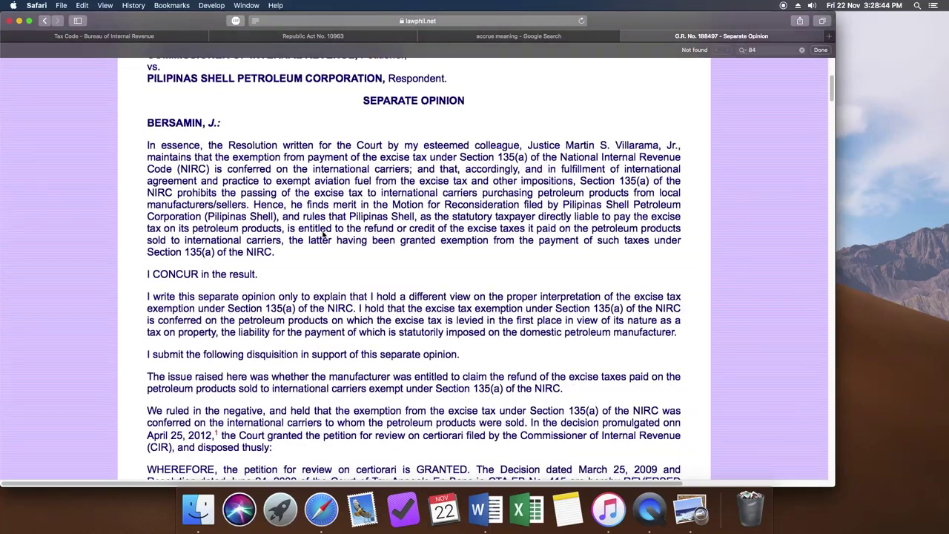
scroll(323, 230, up, 1)
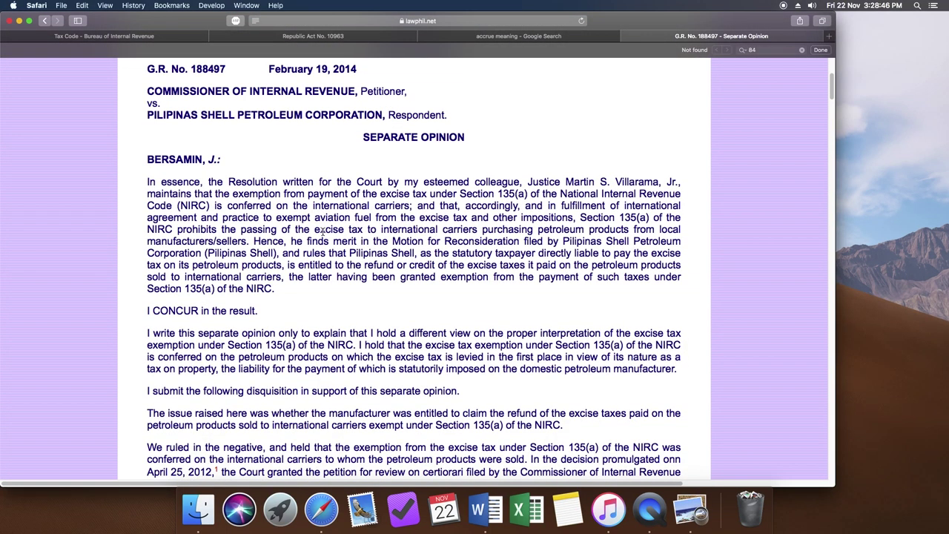
click(802, 50)
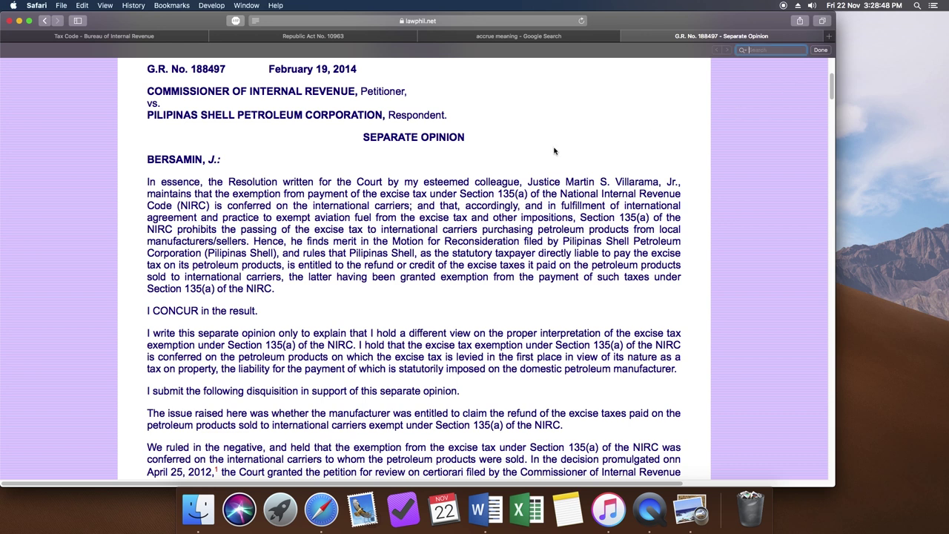
text(estate)
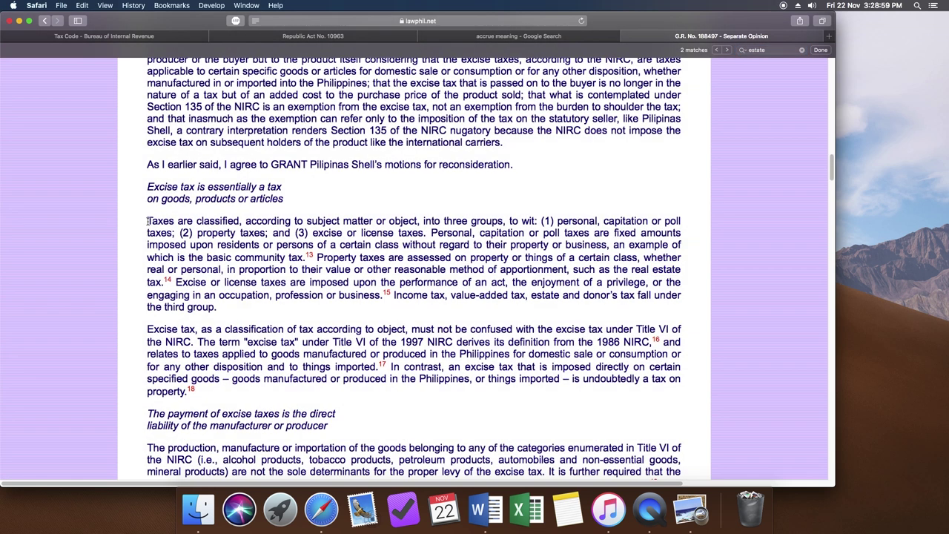
Step: Copy the full paragraph beginning "Taxes are classified" and paste it into the Word notes below "Property vs. Excise Tax", without merging lists
drag(147, 220, 224, 310)
key(cmd+c)
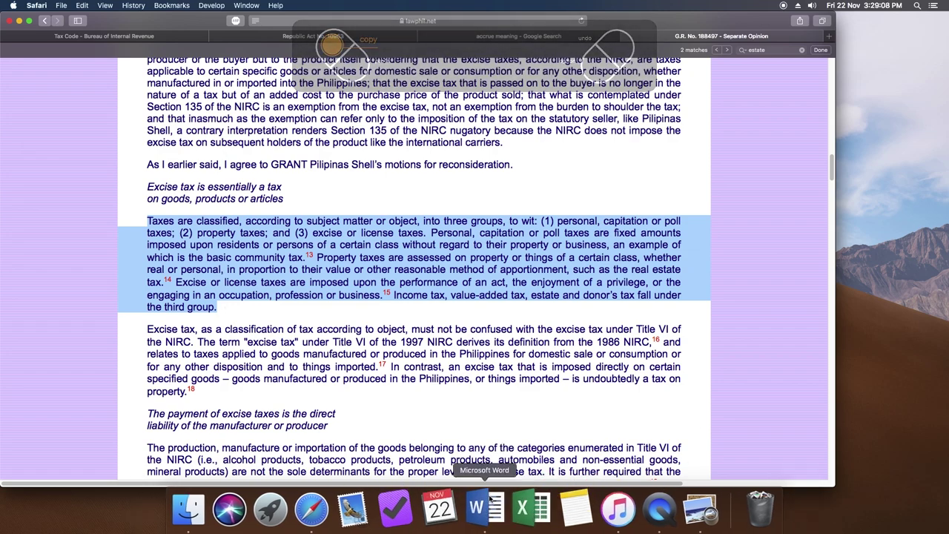
click(483, 504)
key(super+v)
click(660, 487)
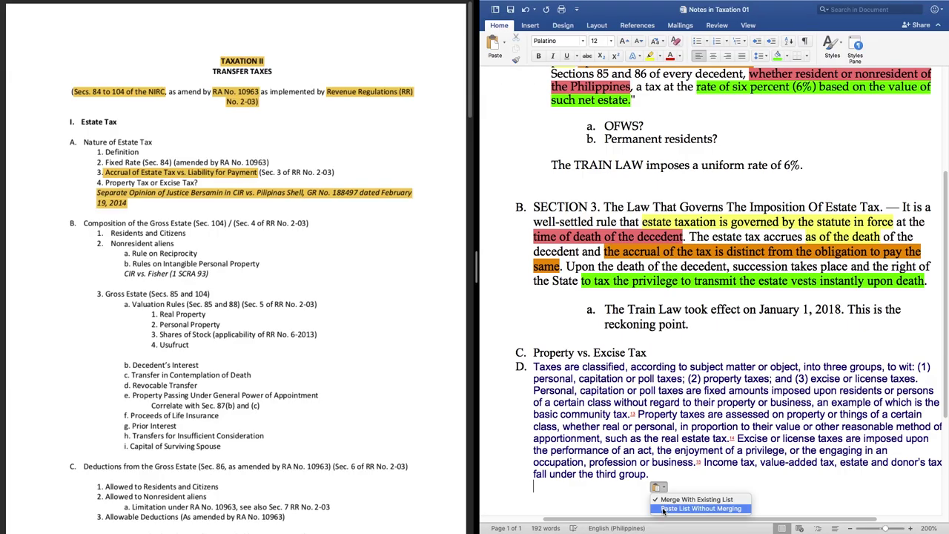
click(664, 509)
click(590, 488)
click(593, 501)
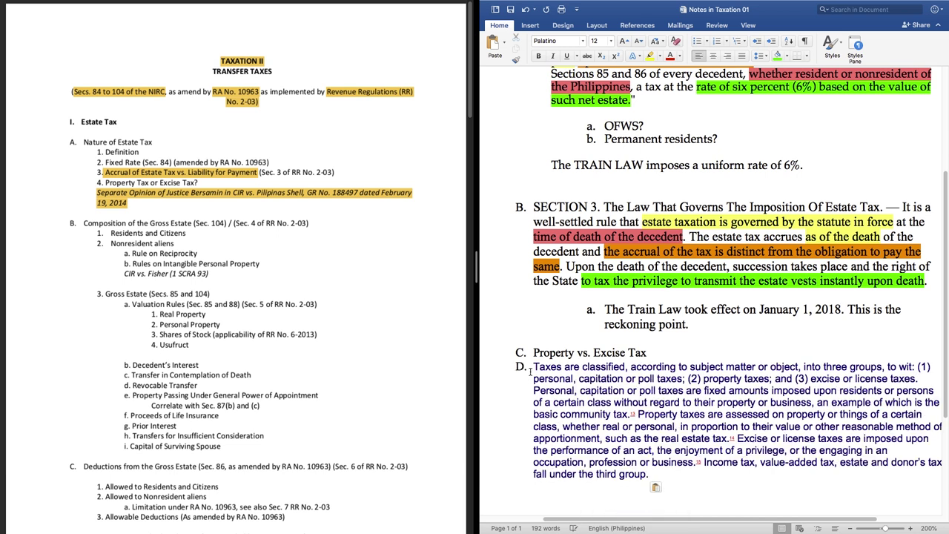
Step: Turn the pasted item D into an unnumbered paragraph with an indented first line, separated from the item C heading by a blank line
key(Return)
key(BackSpace)
key(Return)
key(Up)
key(Up)
key(Delete)
key(BackSpace)
key(Tab)
key(Tab)
Step: Format the whole pasted "Taxes are classified" paragraph in Palatino with black text
triple_click(591, 391)
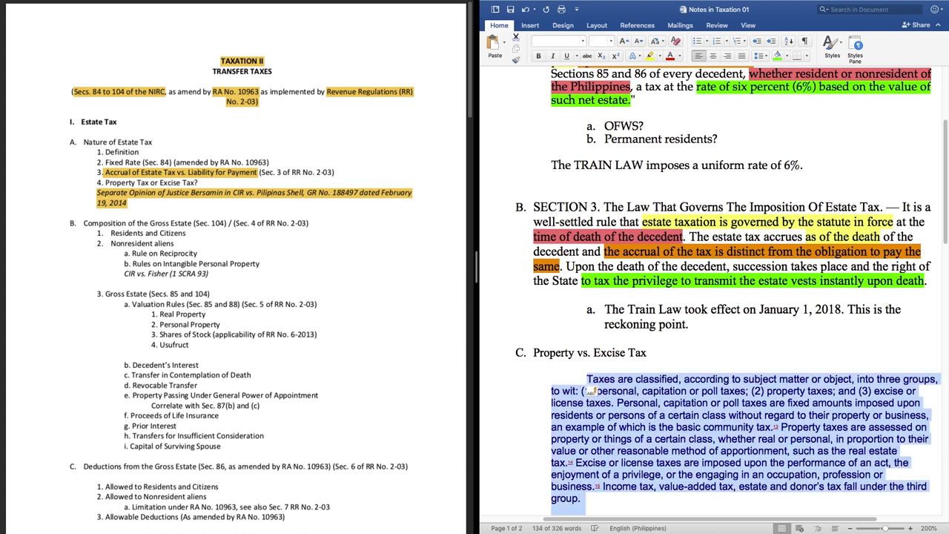
click(556, 41)
text(Palatino)
key(Tab)
key(Return)
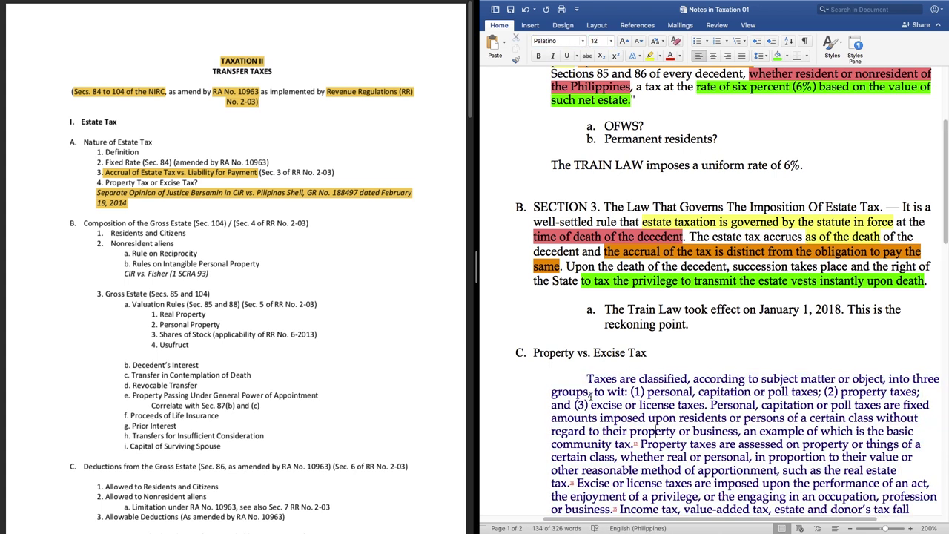
click(678, 56)
click(663, 390)
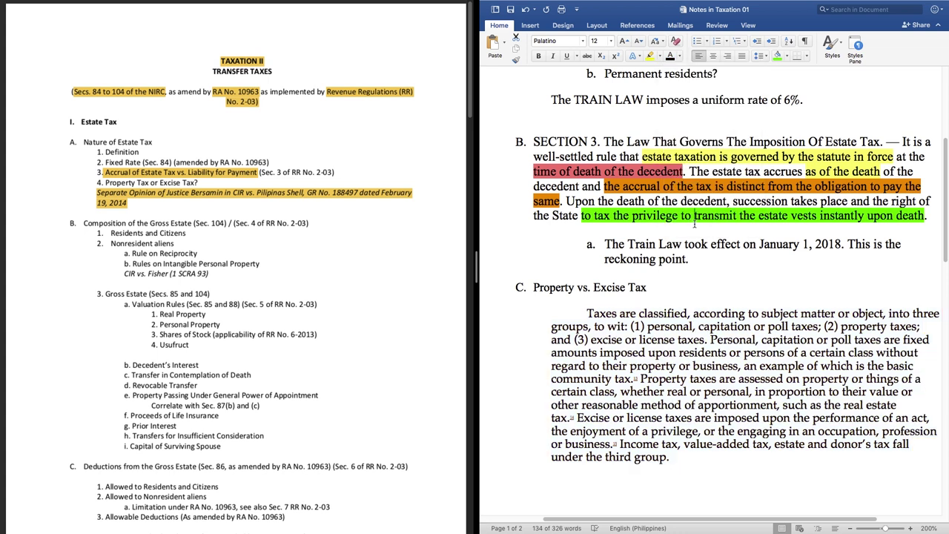
Step: Split the pasted text into separate paragraphs starting at "Personal, capitation", "Property taxes are assessed" and "Excise or license taxes are imposed"
click(710, 338)
key(Return)
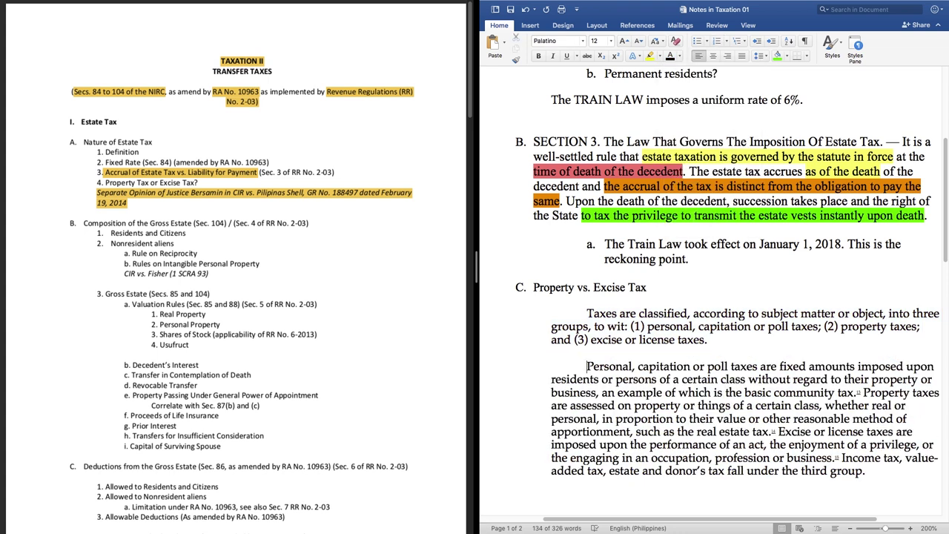
click(862, 392)
key(Return)
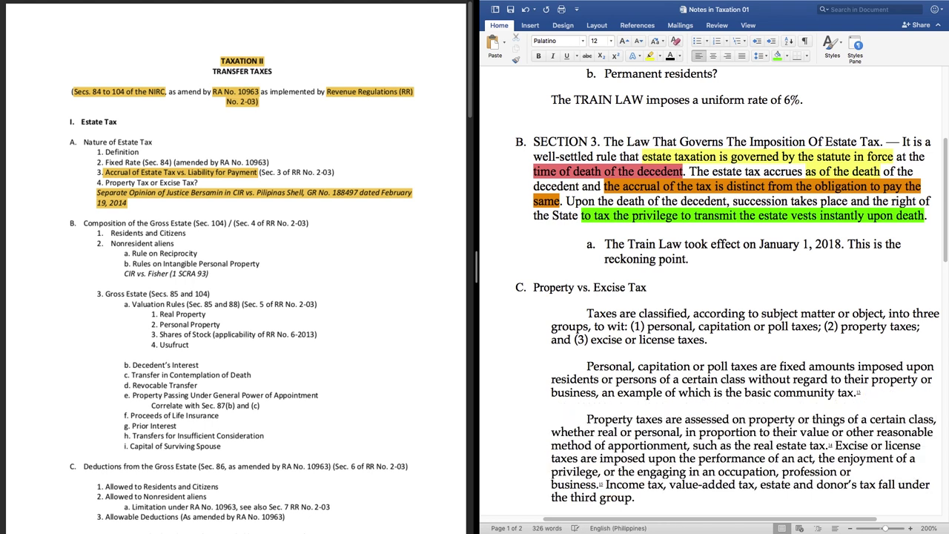
click(835, 445)
key(Return)
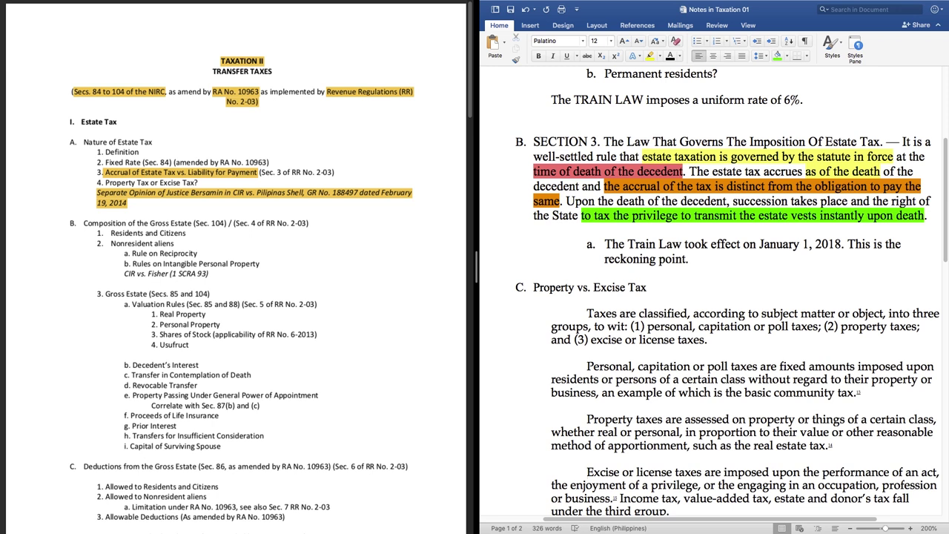
Step: Apply green shading to "personal, capitation or poll taxes", "property taxes" and "excise or license taxes" in the first paragraph of item C
scroll(716, 296, right, 2)
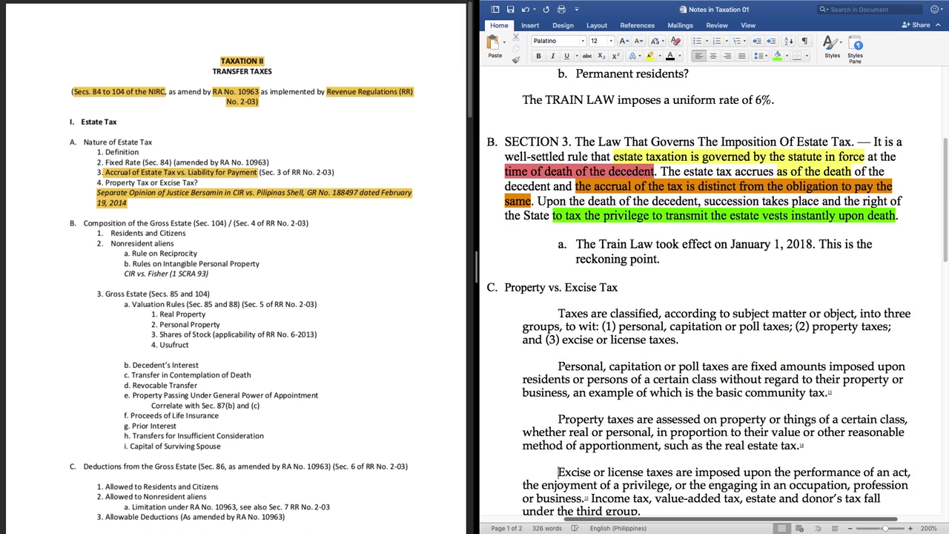
scroll(715, 297, down, 3)
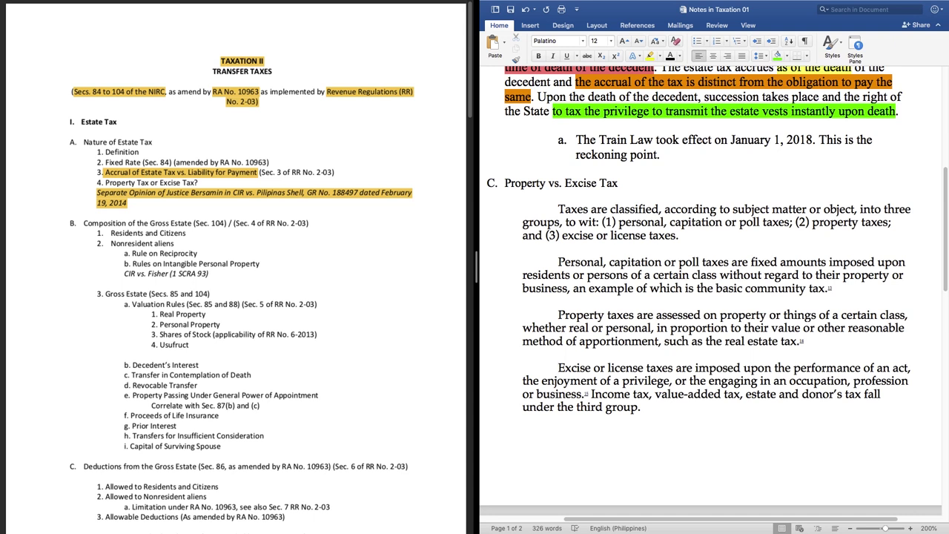
drag(619, 223, 791, 223)
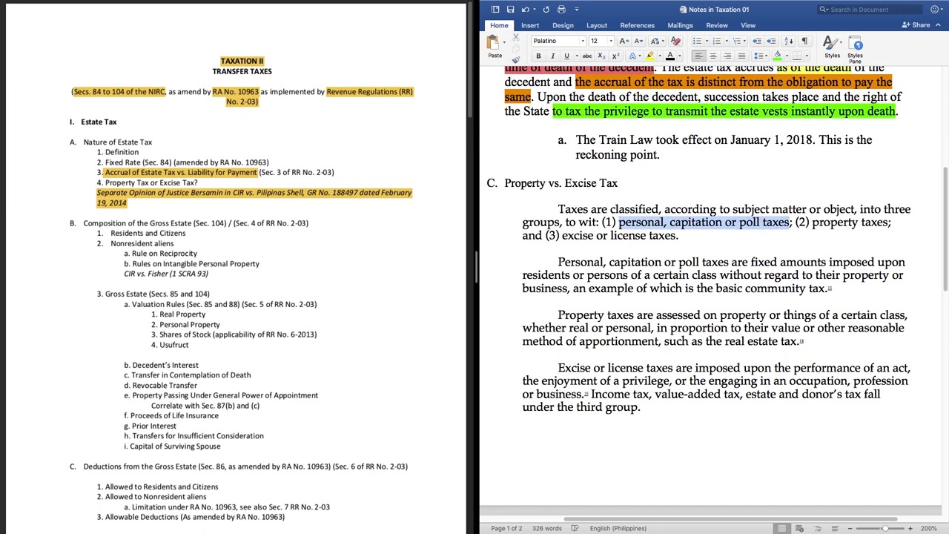
click(681, 235)
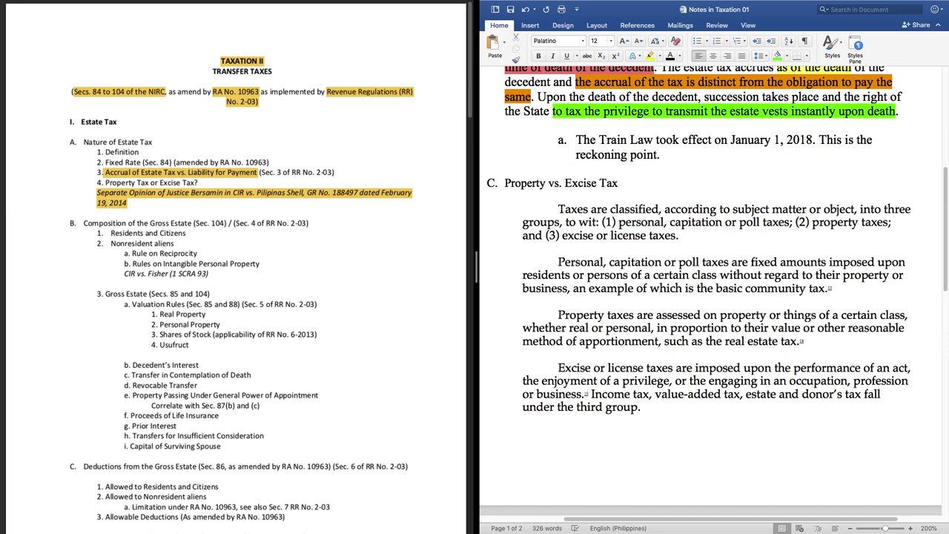
drag(618, 223, 779, 223)
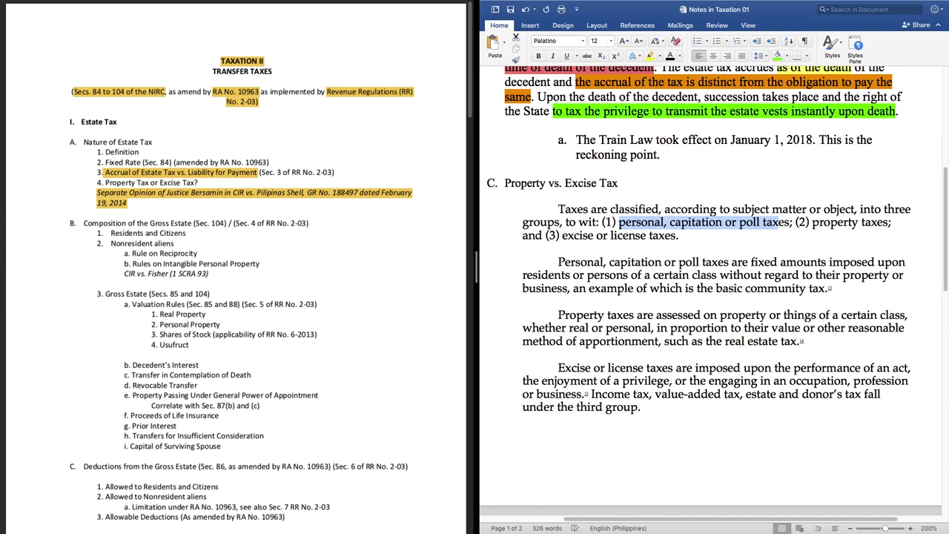
click(777, 56)
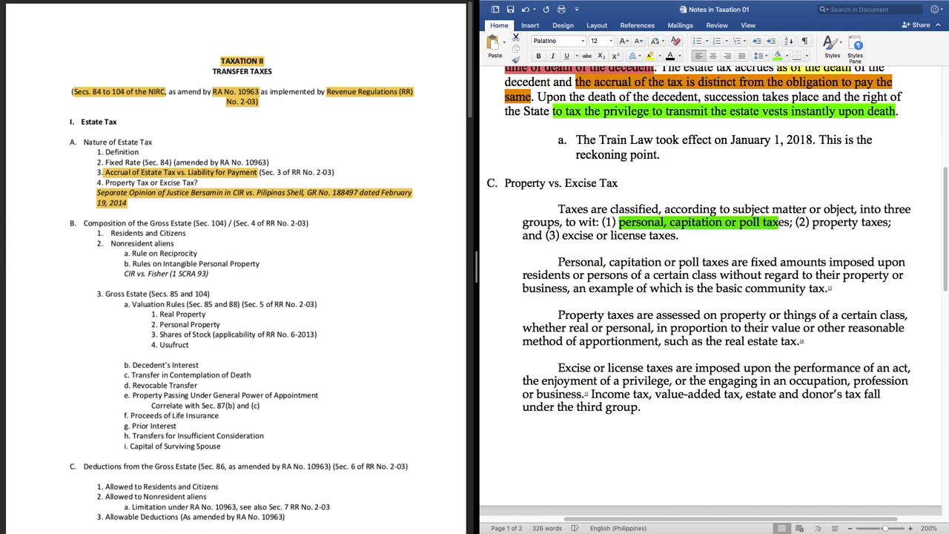
drag(791, 222, 888, 223)
click(777, 56)
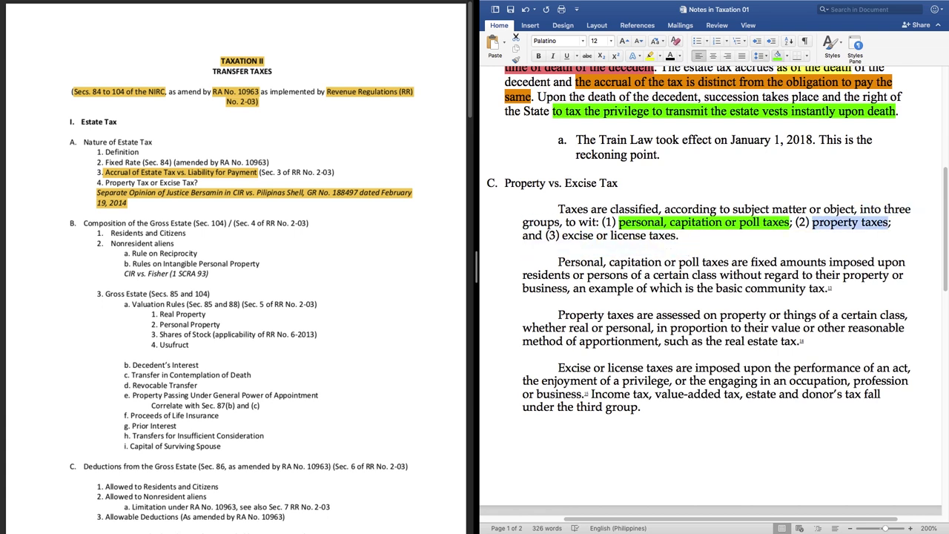
click(777, 56)
drag(562, 235, 677, 235)
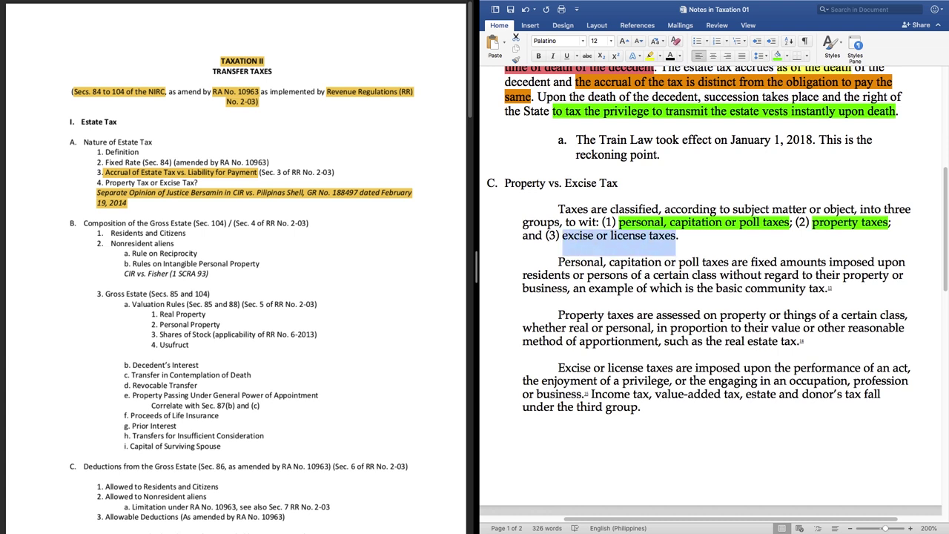
click(777, 55)
click(734, 262)
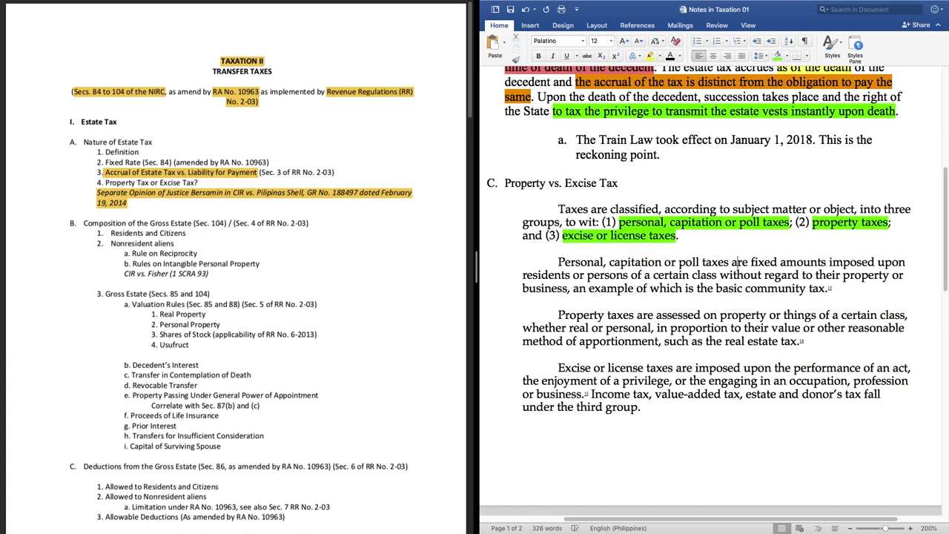
Step: Apply yellow shading to "residents or persons of a certain class" and "assessed on property or things of a certain class"
drag(523, 275, 717, 275)
click(787, 56)
click(807, 193)
click(754, 261)
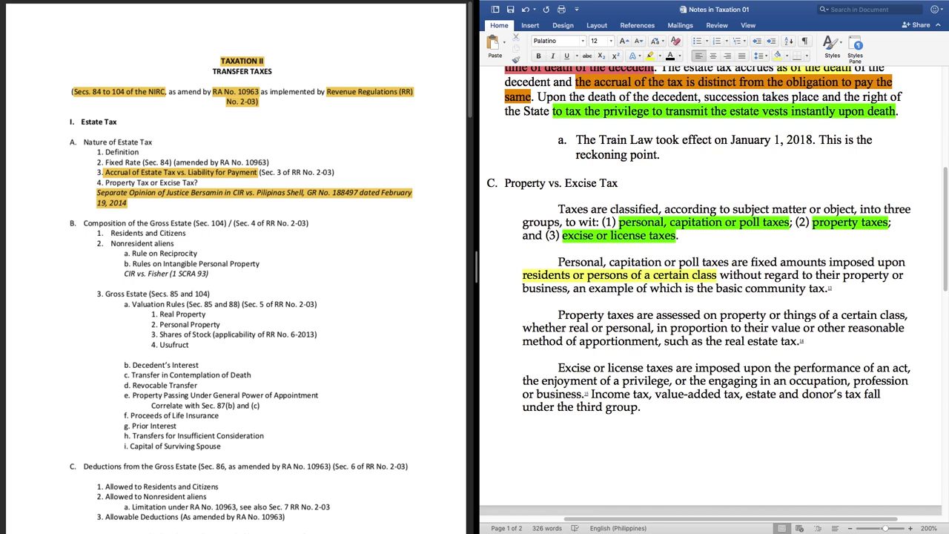
drag(656, 315, 906, 316)
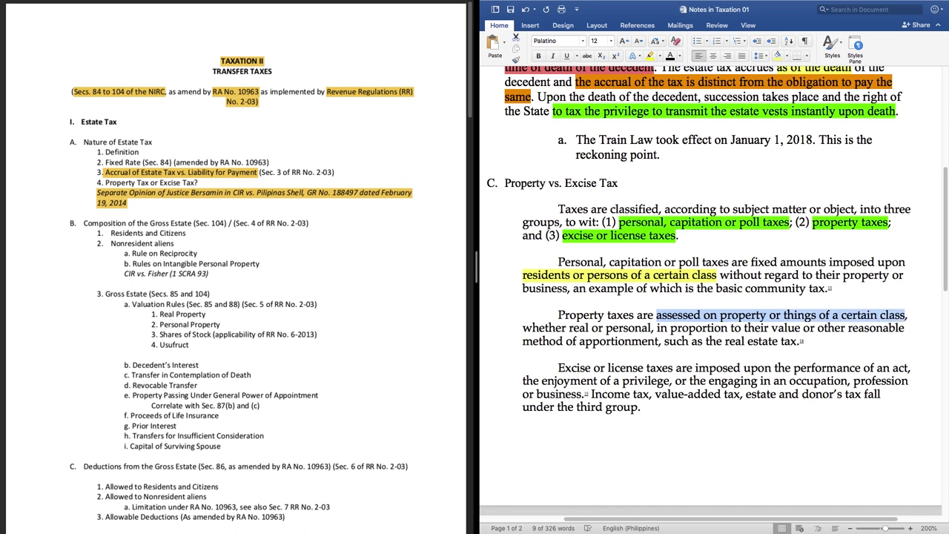
click(778, 56)
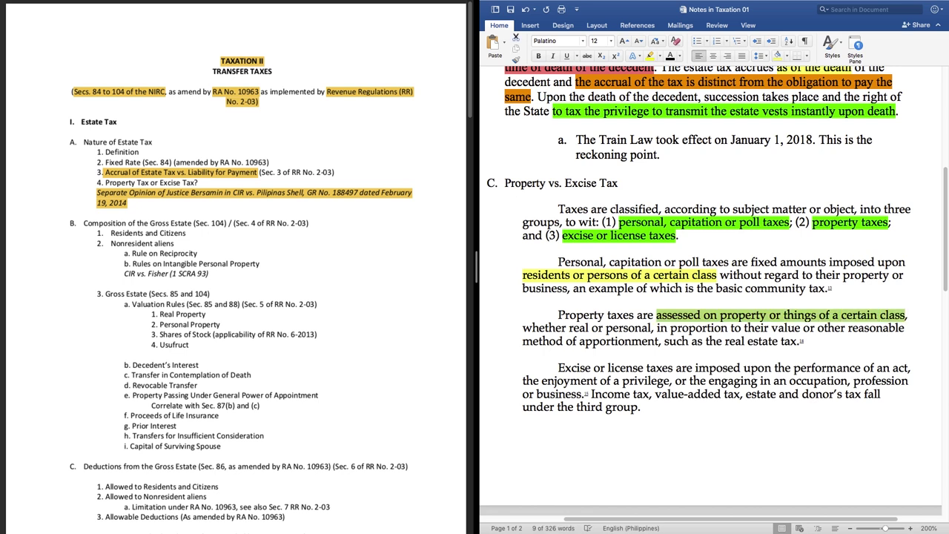
drag(808, 341, 645, 368)
click(620, 380)
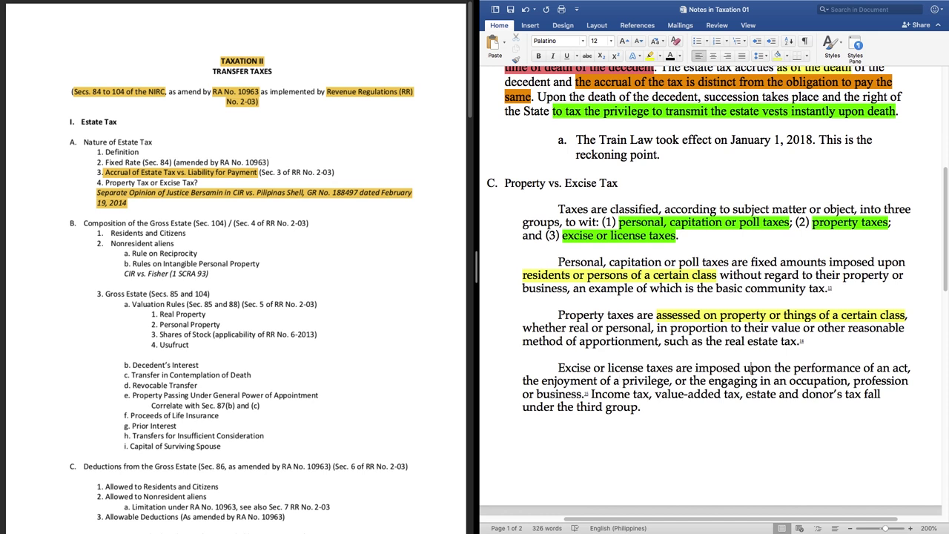
Step: Apply orange shading to "upon the performance of an act, the enjoyment of a privilege, or the engaging in an occupation, profession or business"
drag(745, 367, 584, 394)
click(786, 55)
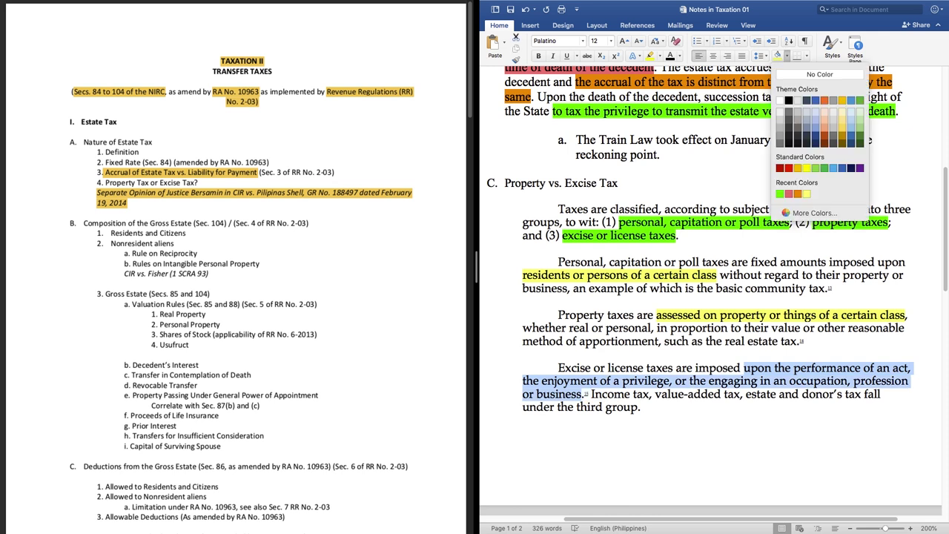
click(798, 194)
click(618, 183)
Step: Review the orange-shaded phrase "upon the transfer of the net estate" in the Sec. 84 quotation against the excise tax definition
scroll(710, 289, up, 5)
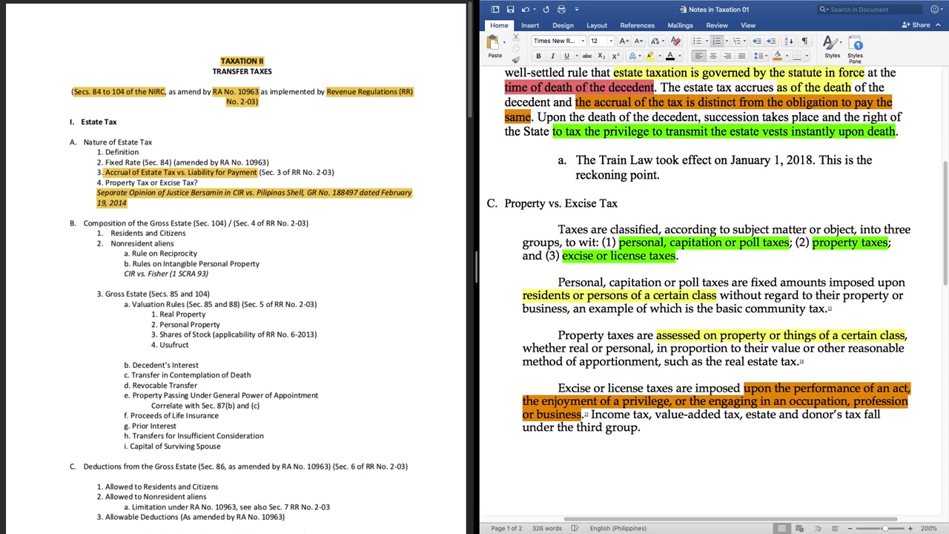
scroll(711, 289, up, 2)
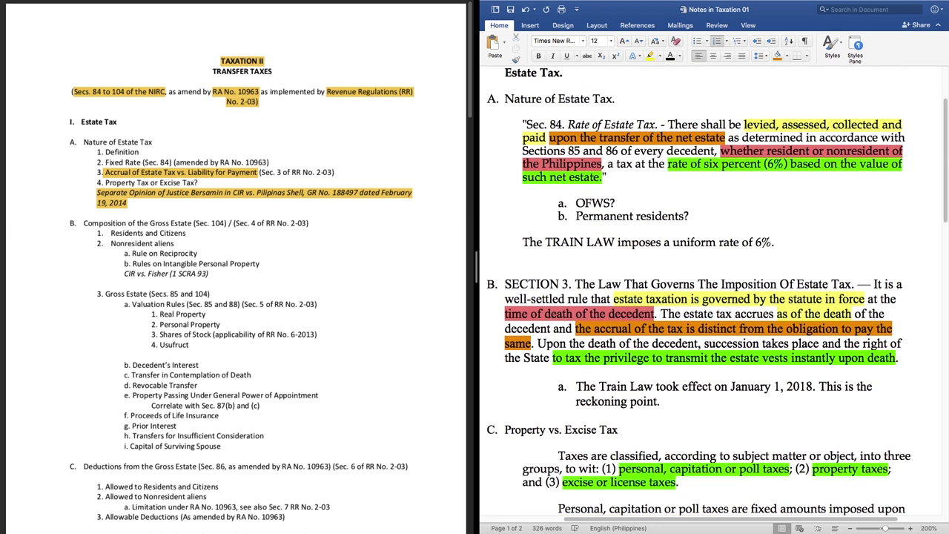
drag(550, 138, 725, 137)
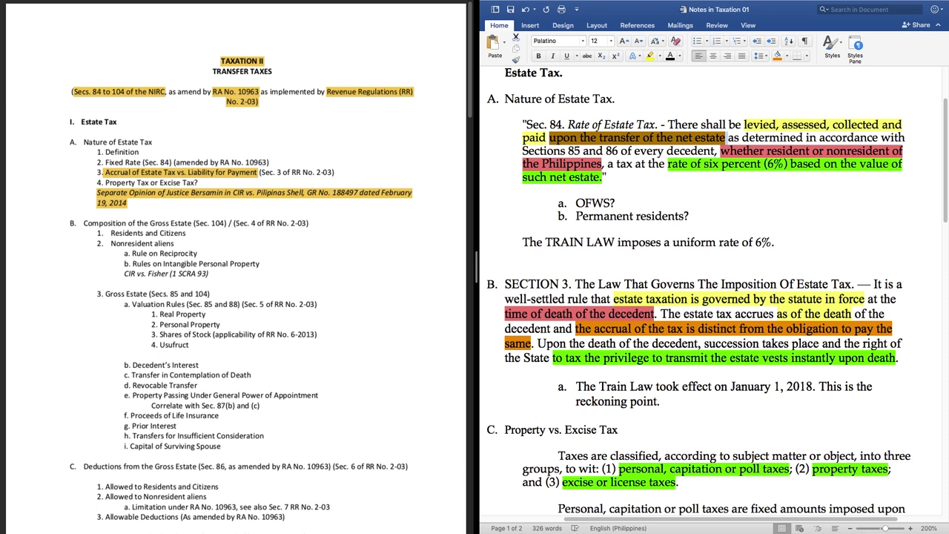
click(523, 190)
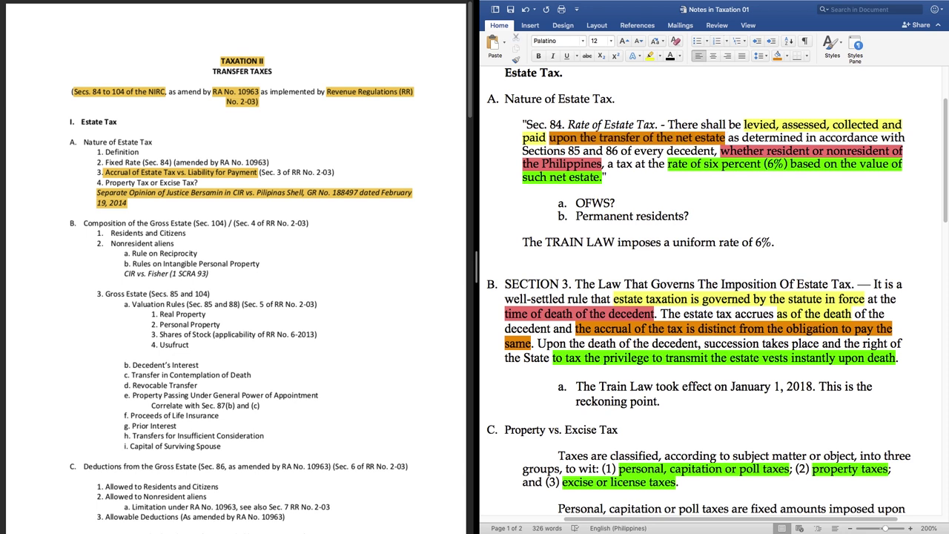
scroll(698, 292, up, 2)
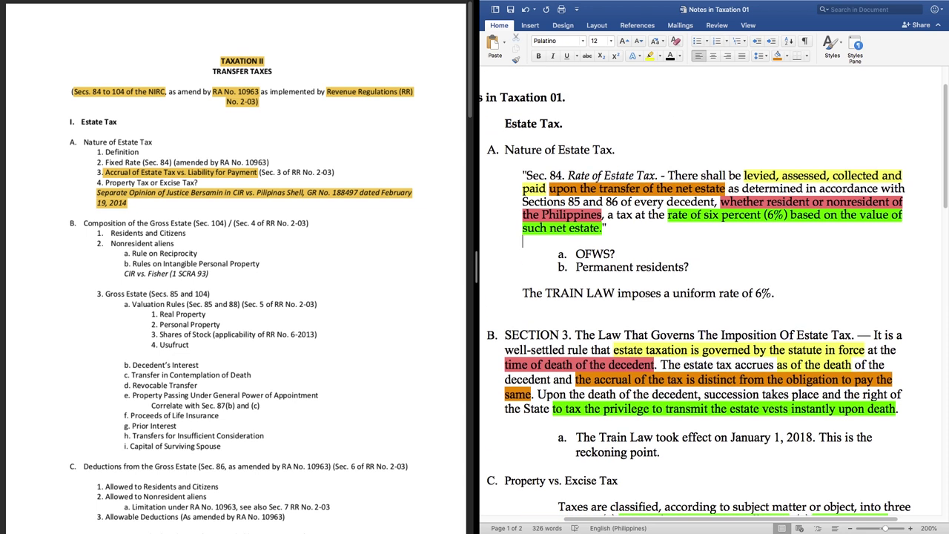
scroll(695, 300, down, 5)
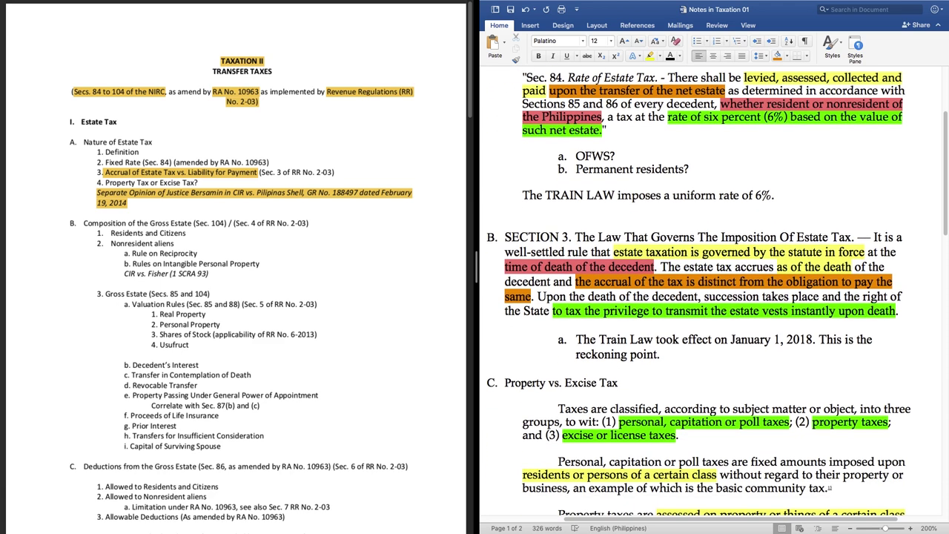
Step: Compare the property and excise tax definitions in item C with the Sec. 84 quotation and the TRAIN LAW rate note
scroll(695, 300, down, 9)
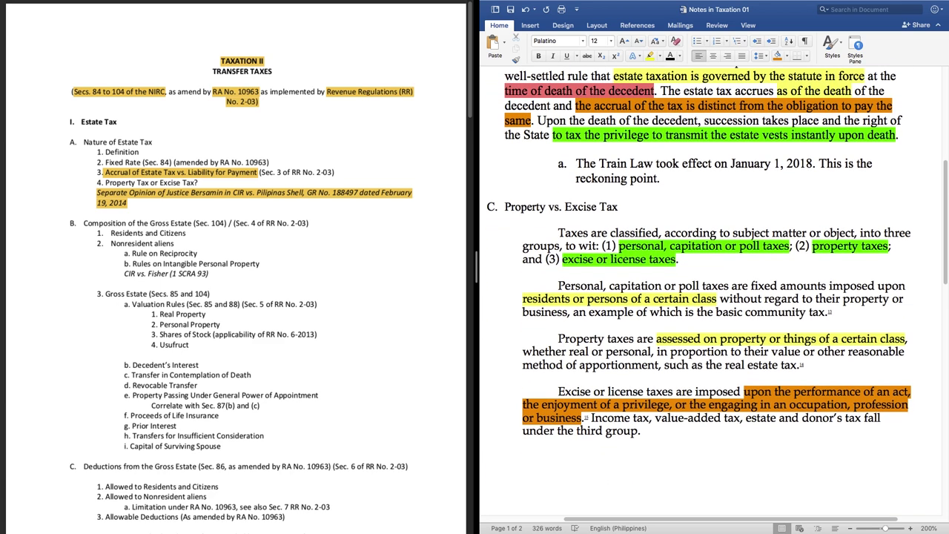
scroll(695, 300, up, 2)
scroll(695, 300, up, 7)
scroll(694, 299, up, 1)
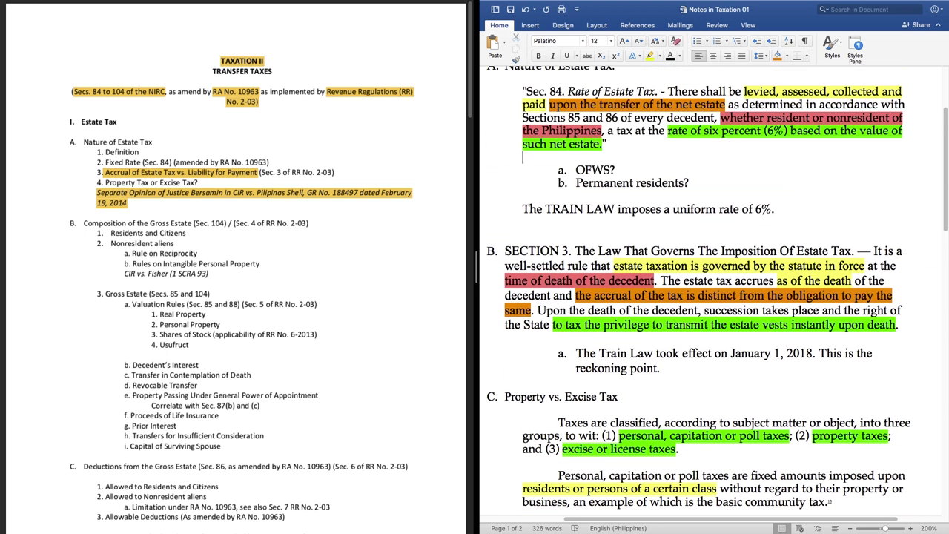
scroll(695, 300, down, 12)
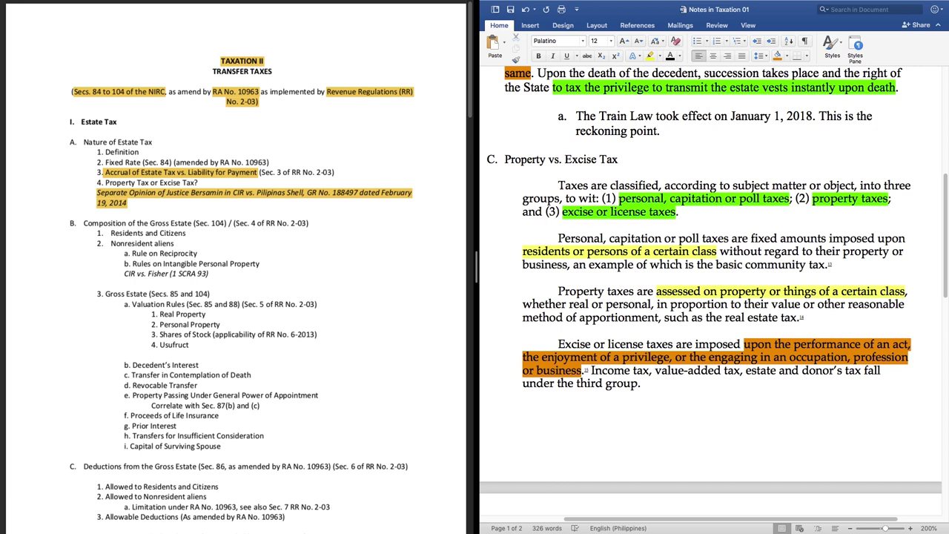
drag(841, 291, 905, 292)
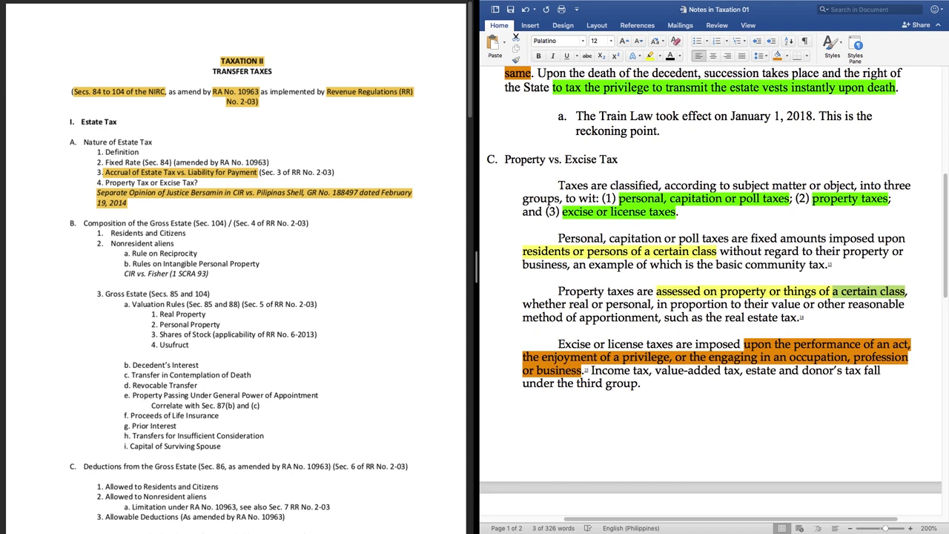
scroll(713, 288, up, 5)
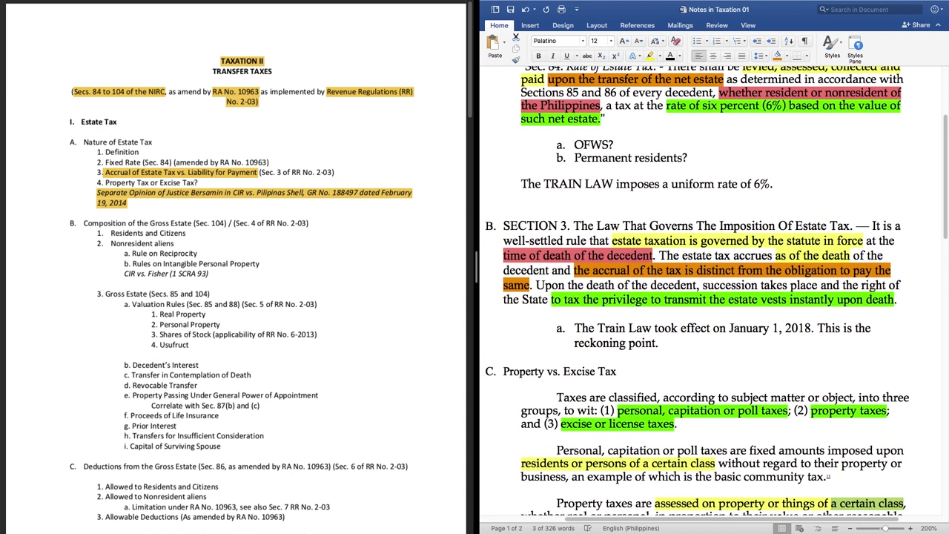
drag(585, 184, 763, 184)
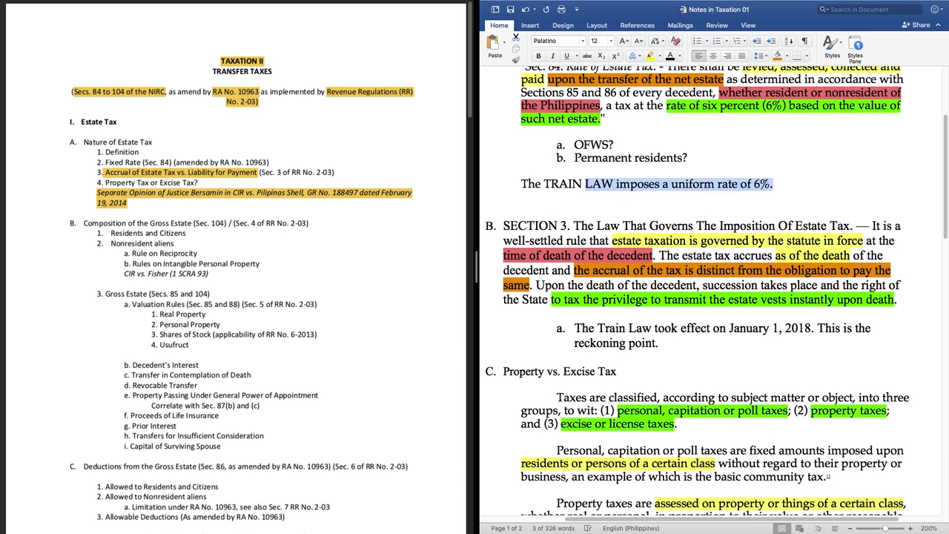
click(772, 184)
scroll(700, 222, down, 4)
scroll(712, 289, down, 2)
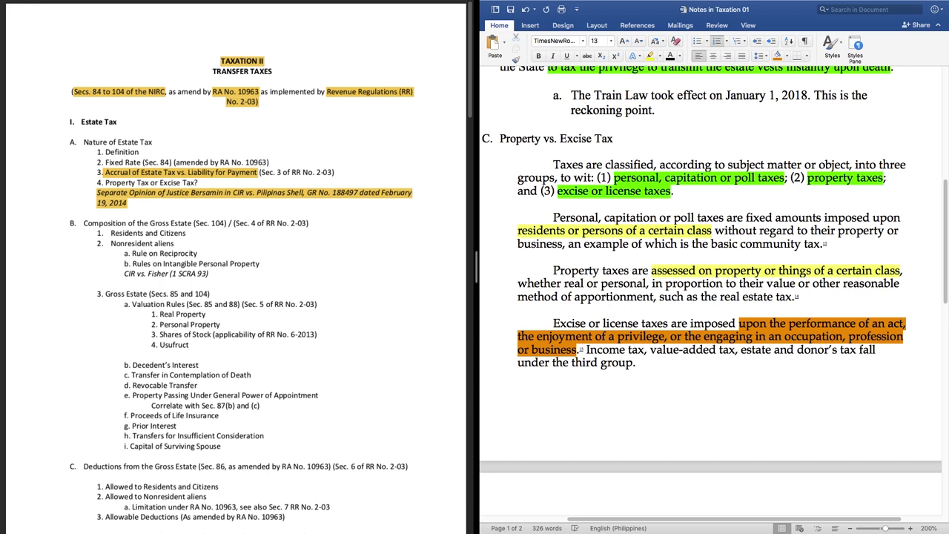
Step: Apply orange shading to "to tax the privilege to transmit the estate vests instantly upon death" in item B
scroll(743, 73, up, 2)
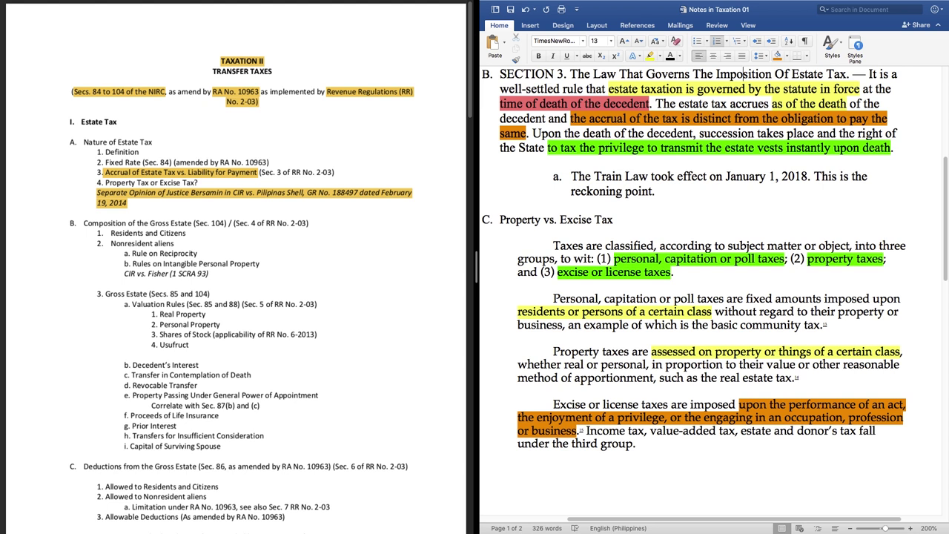
drag(547, 148, 891, 148)
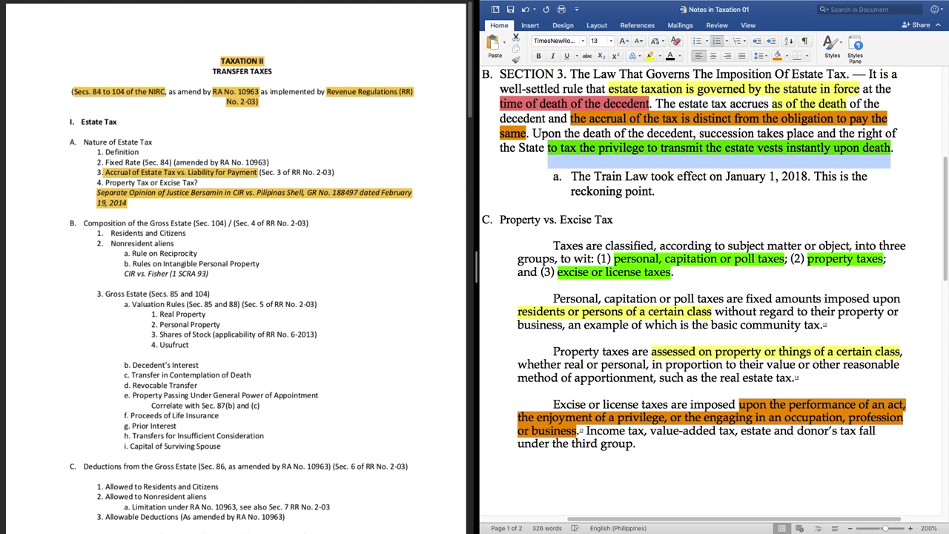
click(777, 56)
click(784, 55)
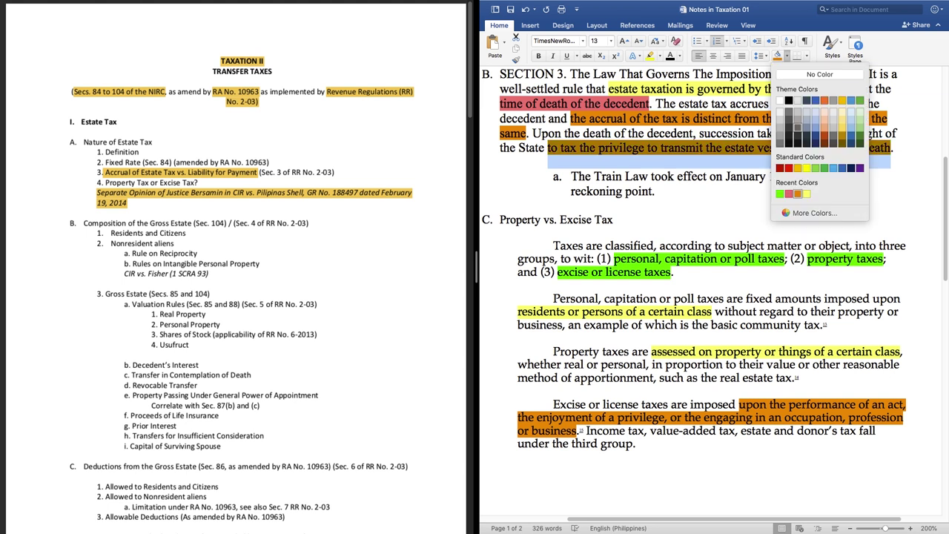
key(Escape)
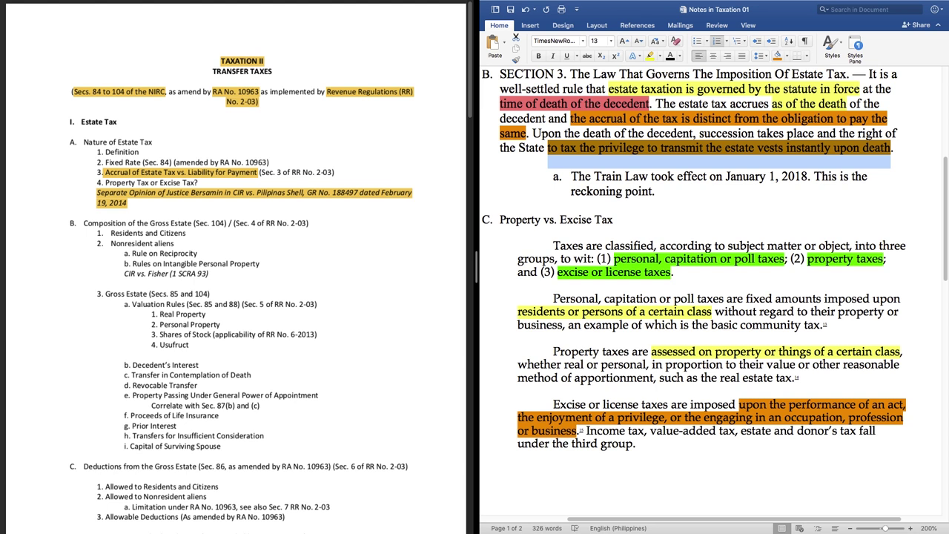
click(482, 304)
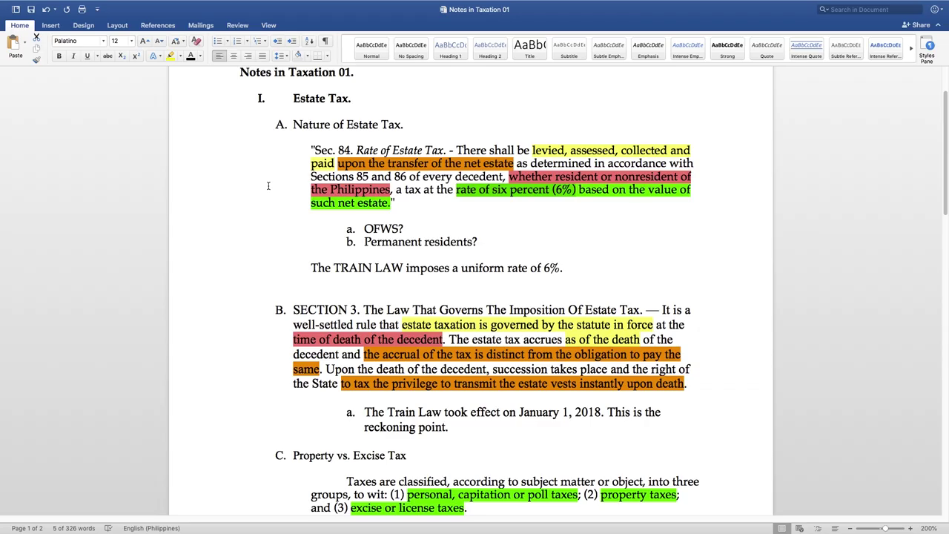
Step: Bold the phrase "rate of six percent (6%)" in the Sec. 84 quotation
key(super+b)
key(Down)
key(Down)
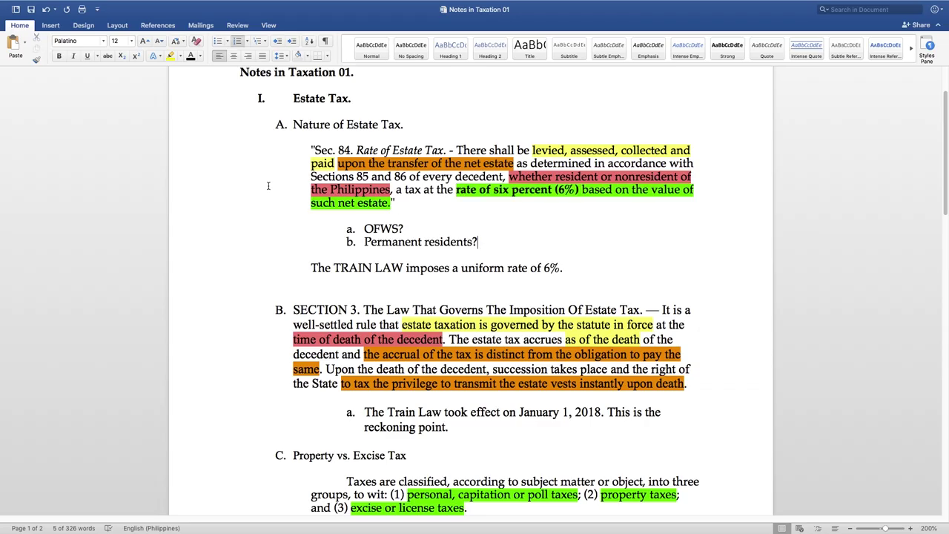
Step: Bold the phrase "governed by the statute in force" in the Section 3 paragraph of item B
key(Down)
key(Down)
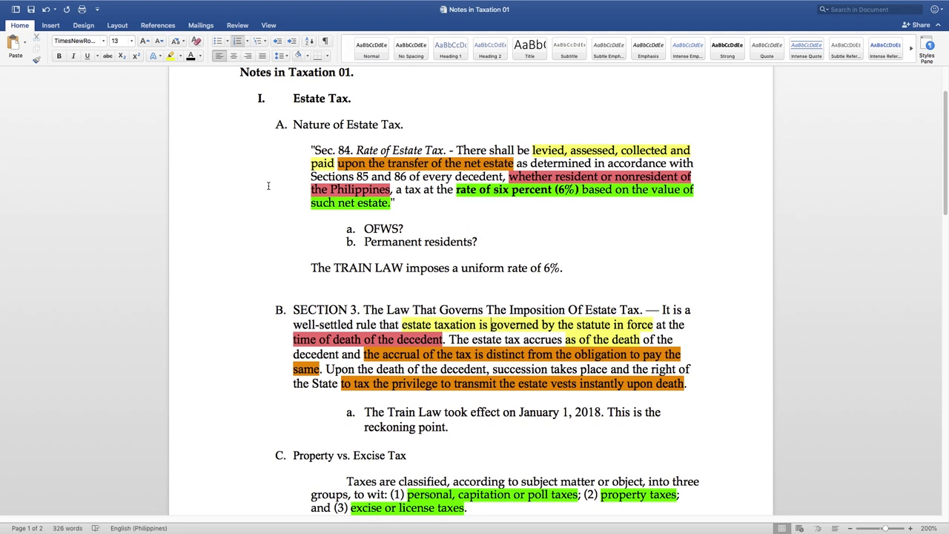
key(shift+Right)
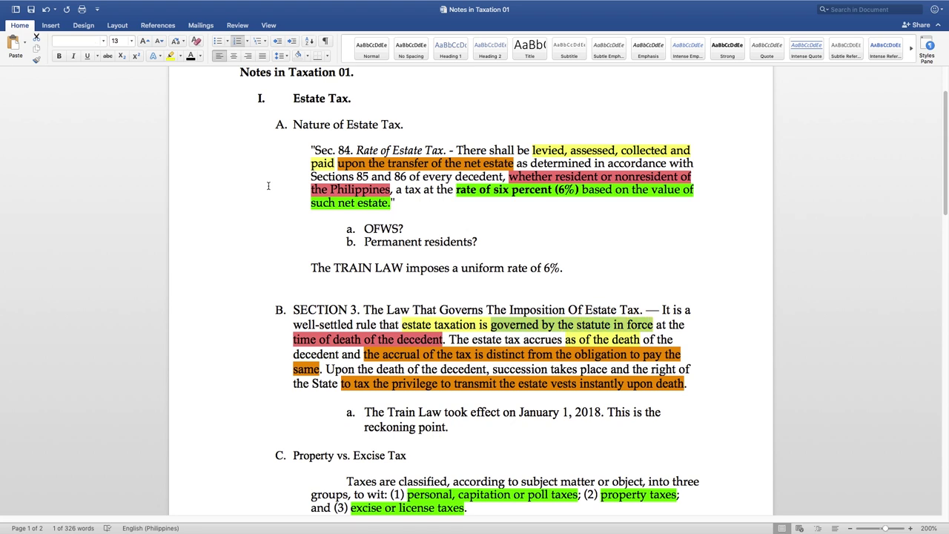
key(super+b)
key(Down)
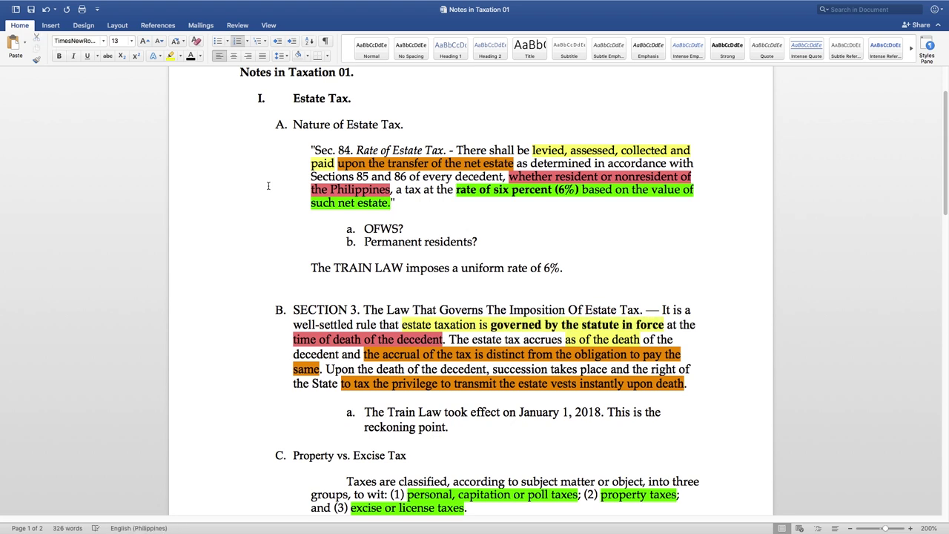
Step: Set all the notes' text to Palatino, size 12, and bold "Nature of Estate Tax.", "SECTION 3" and "Property vs. Excise Tax"
key(super+a)
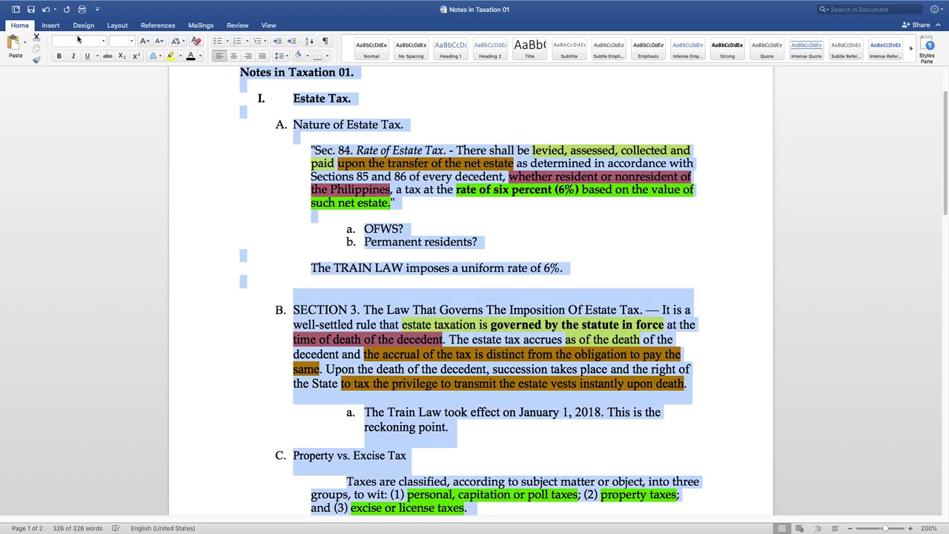
key(Tab)
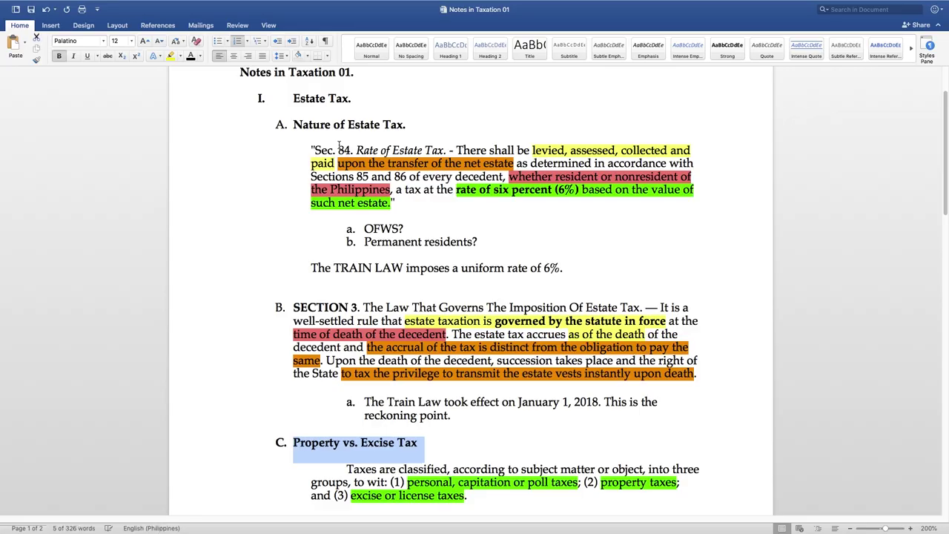
key(Down)
key(Up)
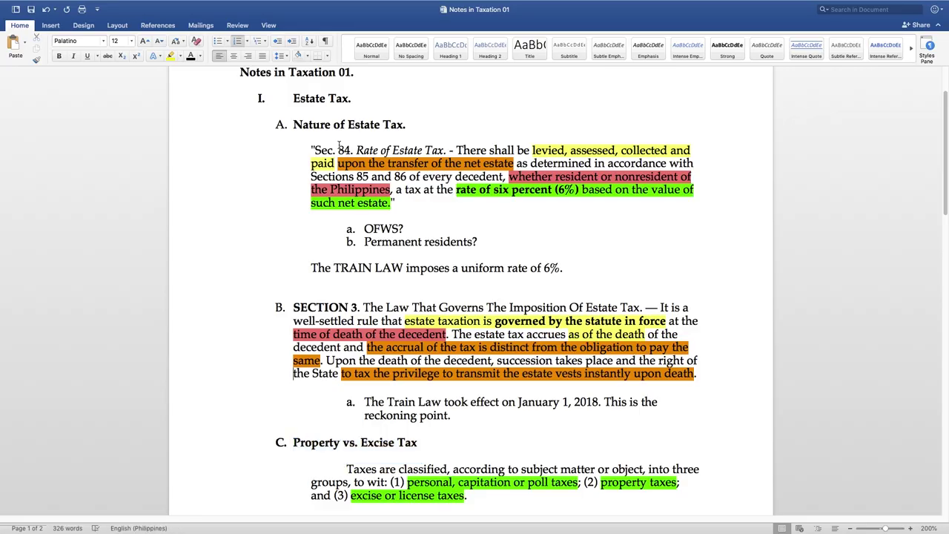
Step: Convert the entire notes to a spoken audio track named "Notes on Taxation 01." using the system voice Daniel
key(super+a)
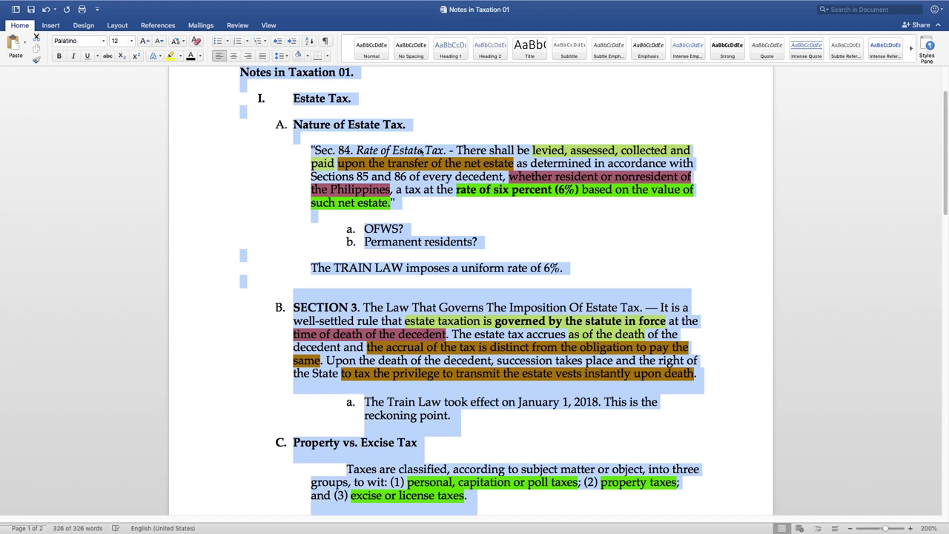
right_click(416, 179)
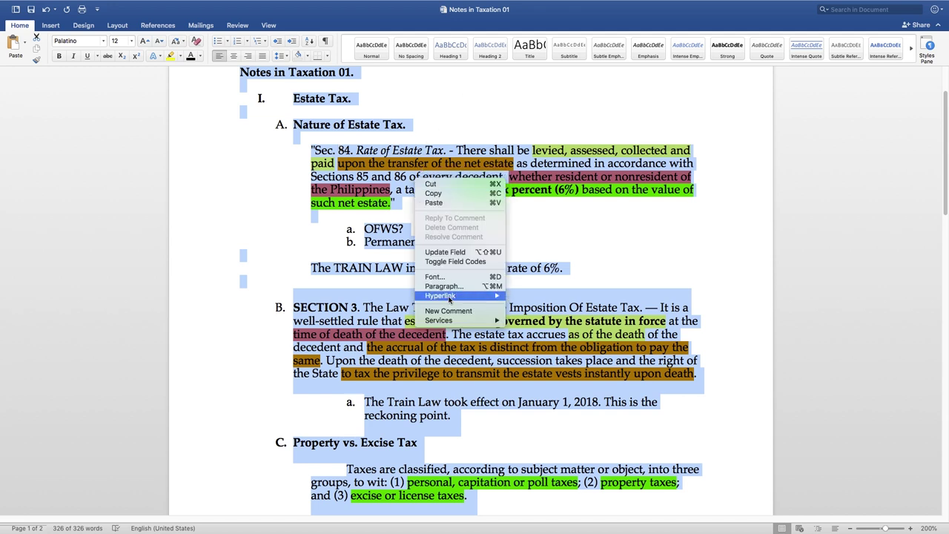
mouse_move(456, 320)
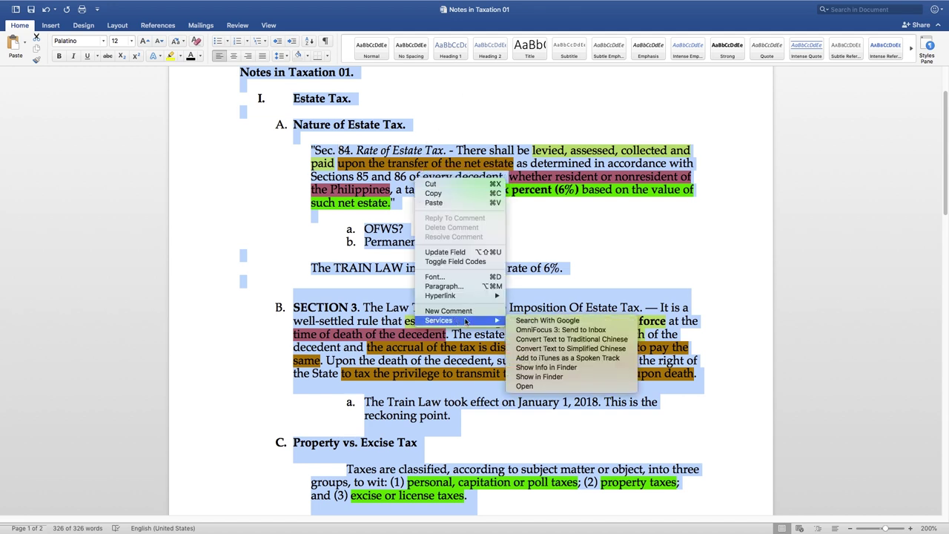
click(509, 359)
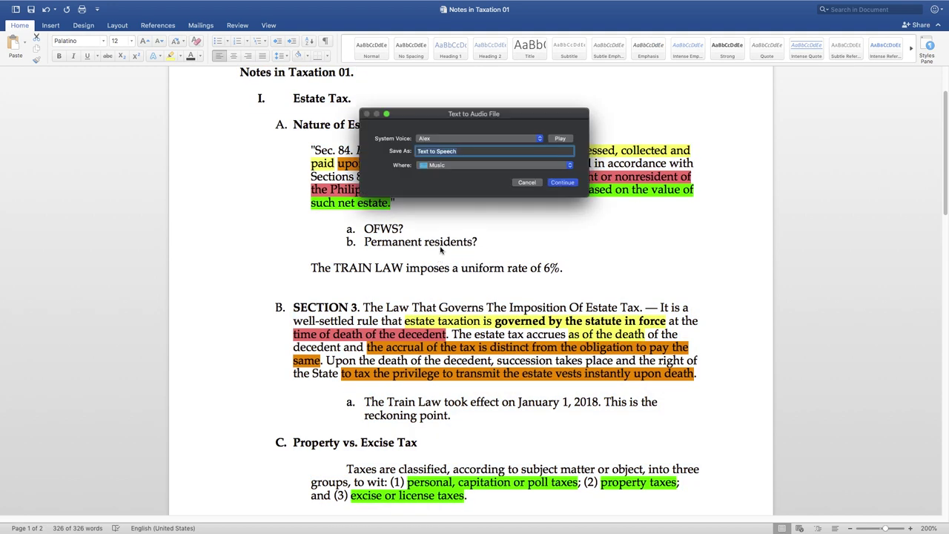
text(not)
click(427, 138)
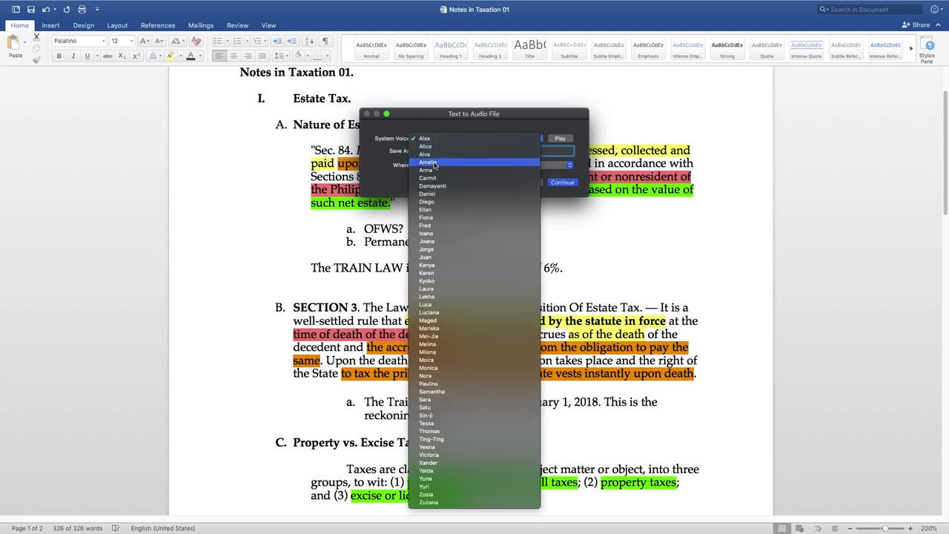
click(436, 194)
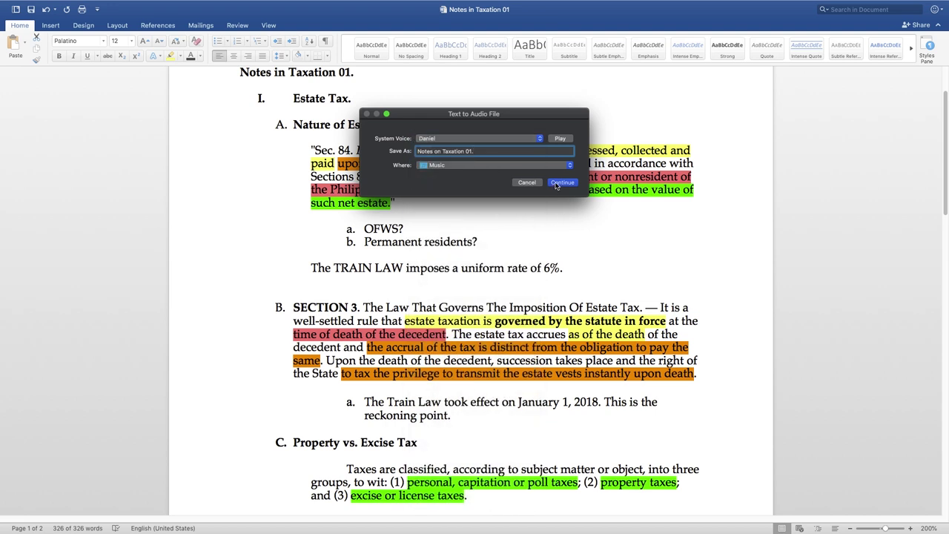